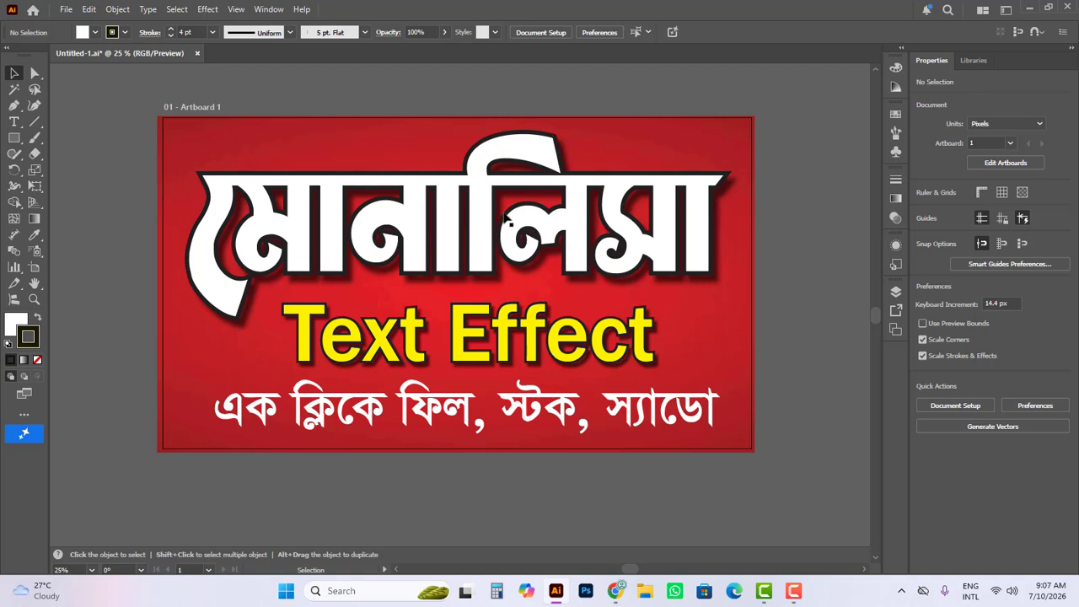
# Delete the yellow "Text Effect" line and the white Bengali line beneath it
pyautogui.click(500, 350)
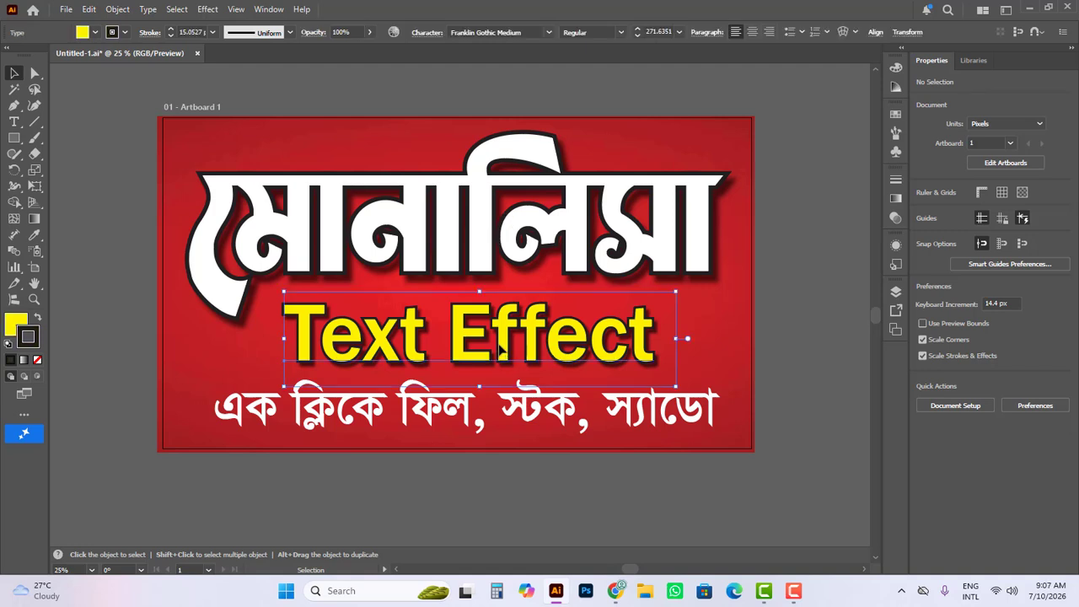
pyautogui.press('Delete')
pyautogui.click(533, 413)
pyautogui.press('Delete')
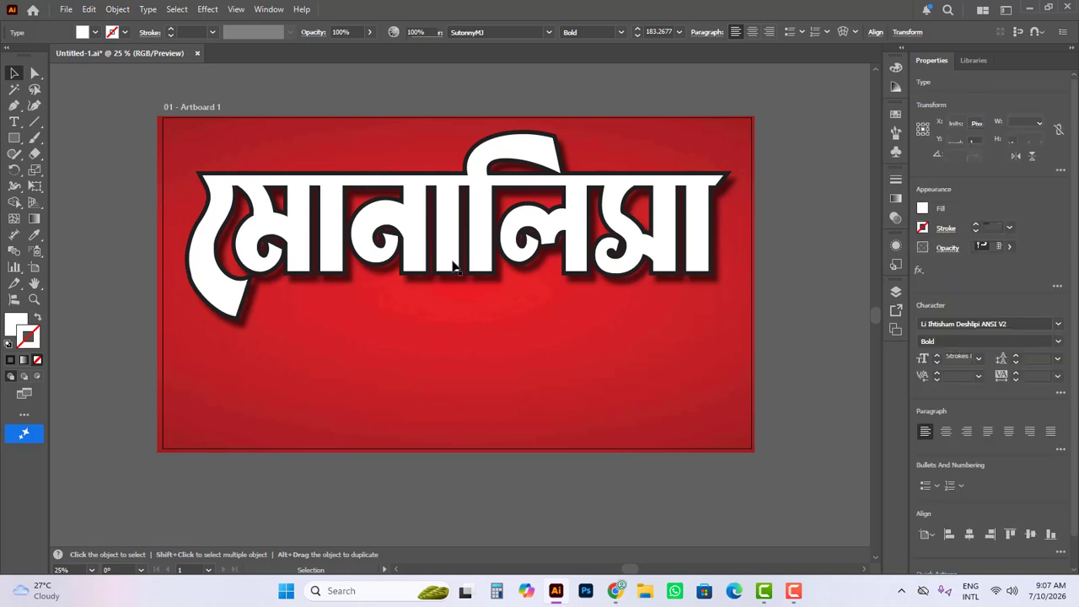
# Move the Bengali title slightly down on the artboard and display its appearance attributes
pyautogui.moveTo(447, 239); pyautogui.dragTo(447, 265)
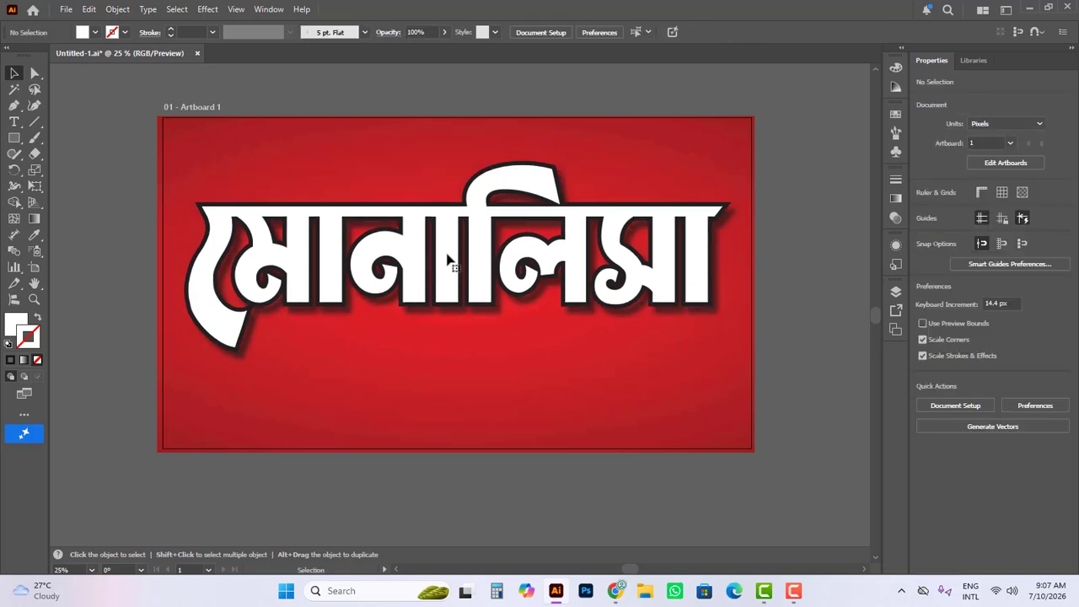
pyautogui.click(453, 263)
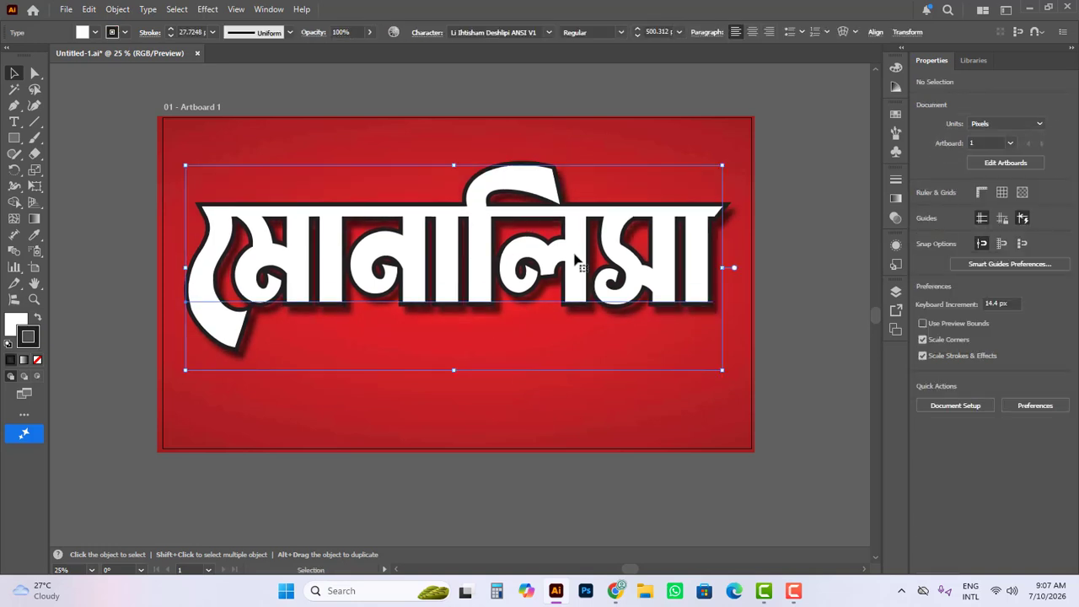
pyautogui.click(896, 246)
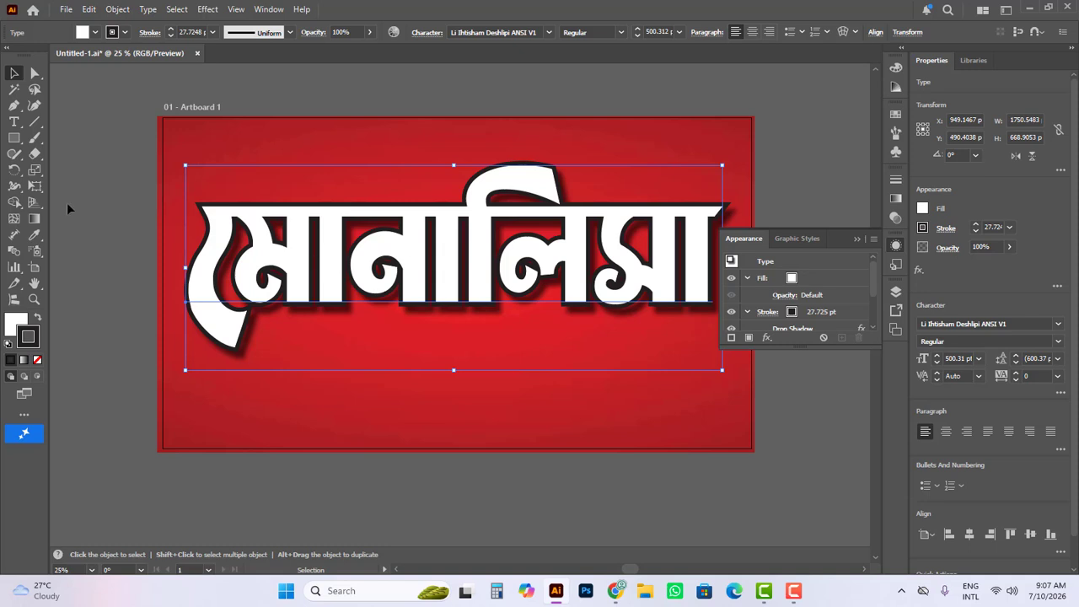
# Replace the styled title's wording with "পাখি উড়ে যায়"
pyautogui.moveTo(14, 128); pyautogui.dragTo(55, 123)
pyautogui.doubleClick(371, 264)
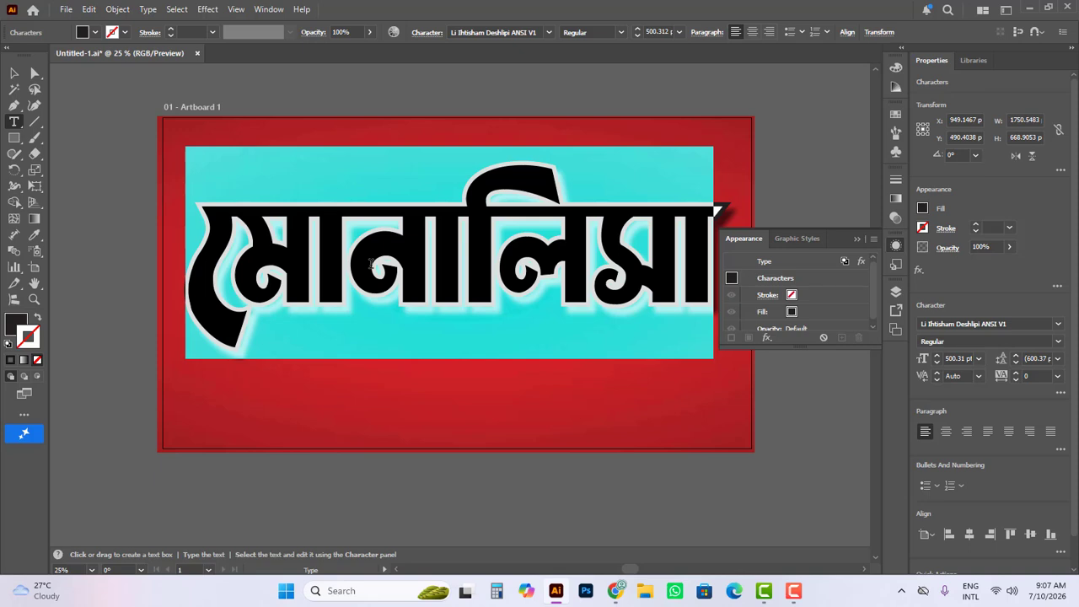
pyautogui.press('BackSpace')
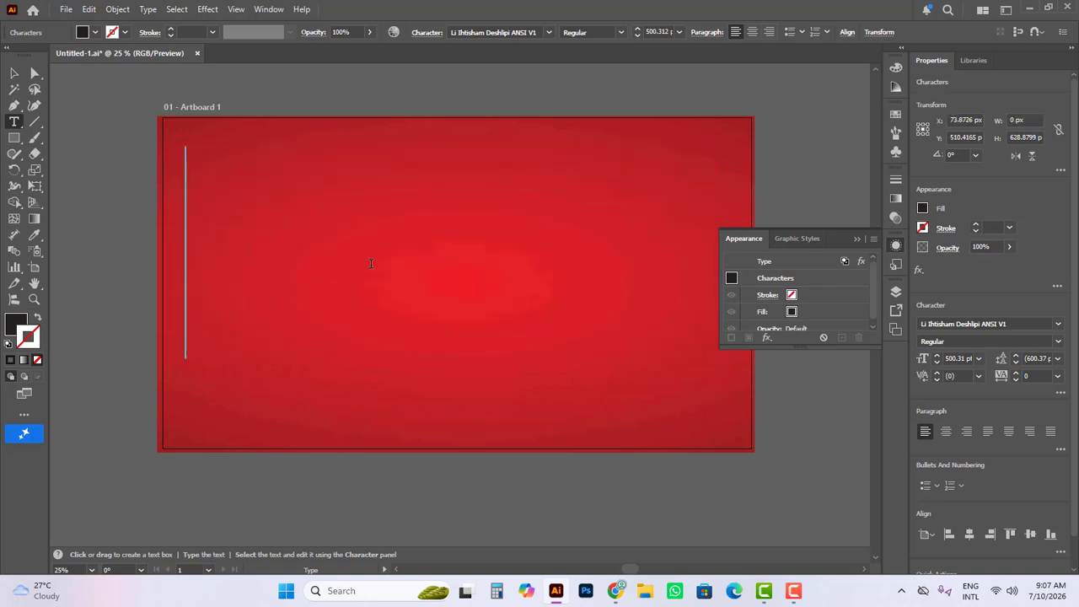
pyautogui.write('পাখি')
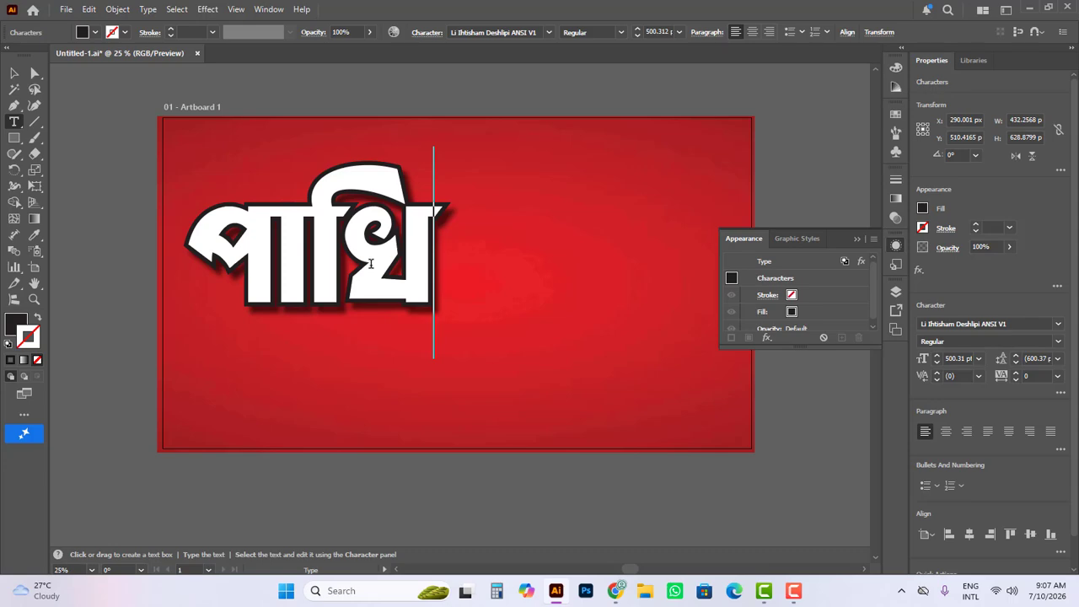
pyautogui.write(' উড়ে')
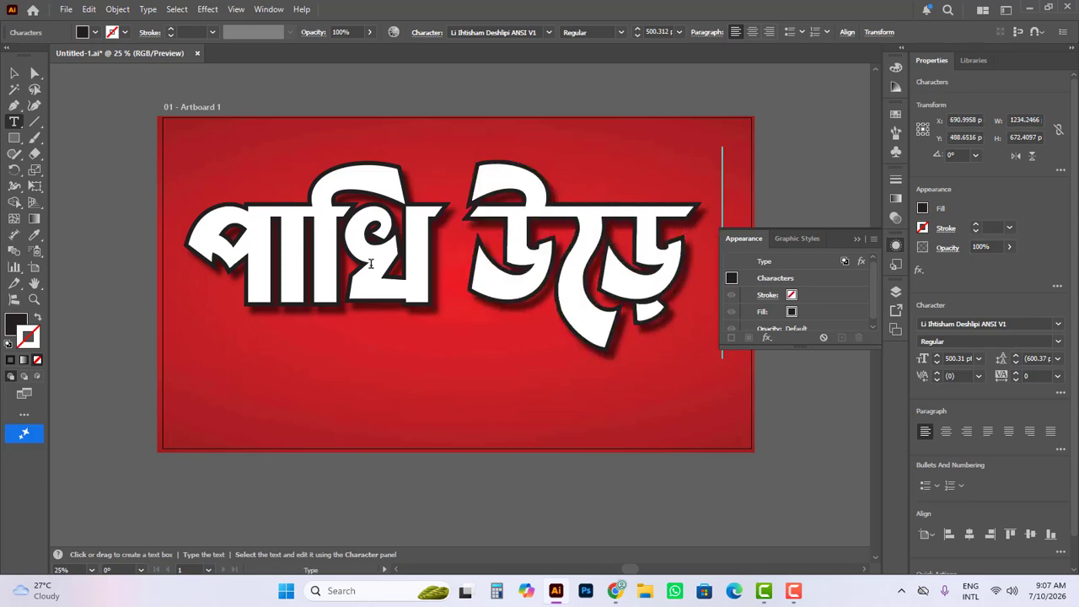
pyautogui.write(' যায়')
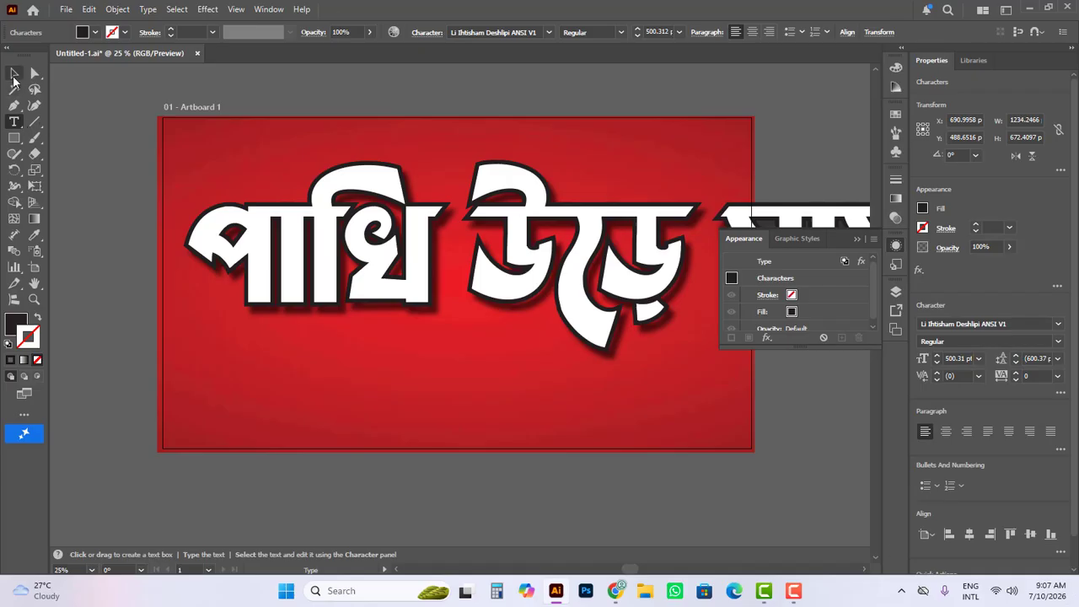
# Reposition the reworded title across the artboard and delete it, keeping only the red background
pyautogui.click(15, 74)
pyautogui.press('Tab')
pyautogui.moveTo(495, 249); pyautogui.dragTo(459, 249)
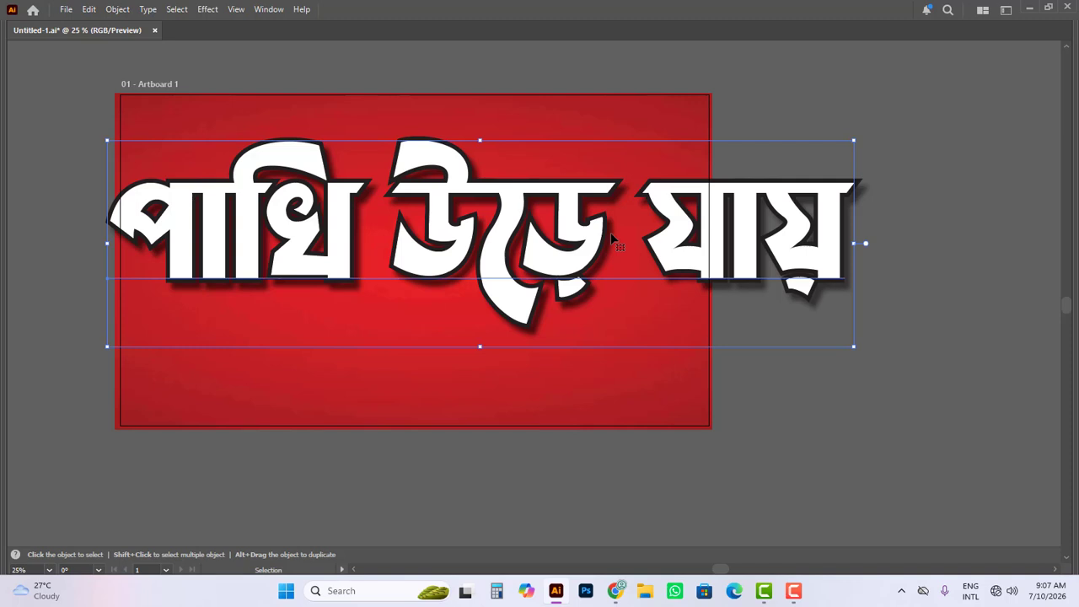
pyautogui.press('Tab')
pyautogui.press('Delete')
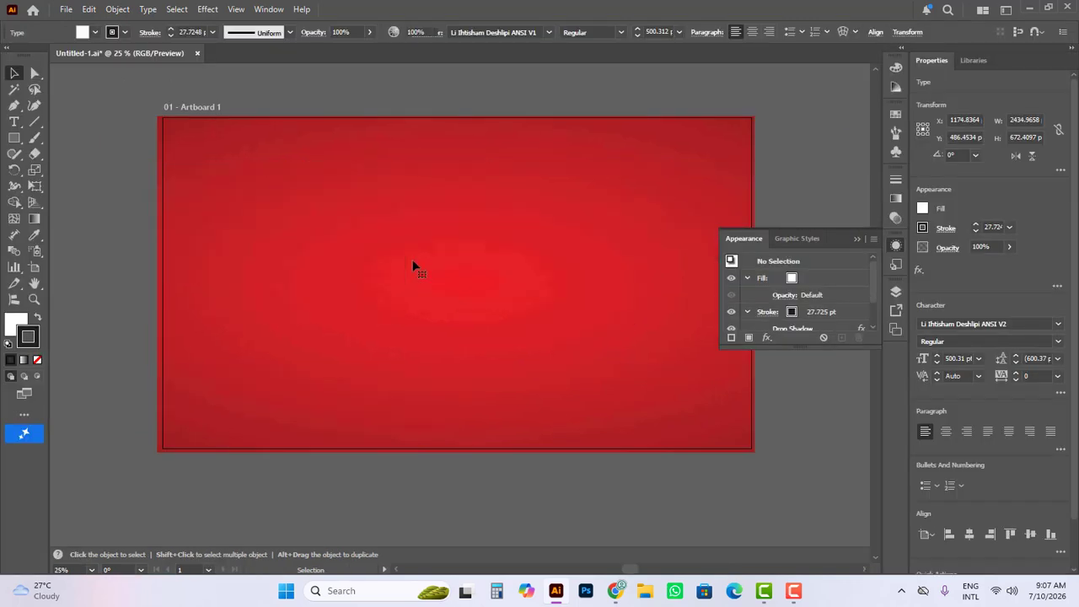
# Place a new point text object on the red background with the Type tool
pyautogui.click(16, 125)
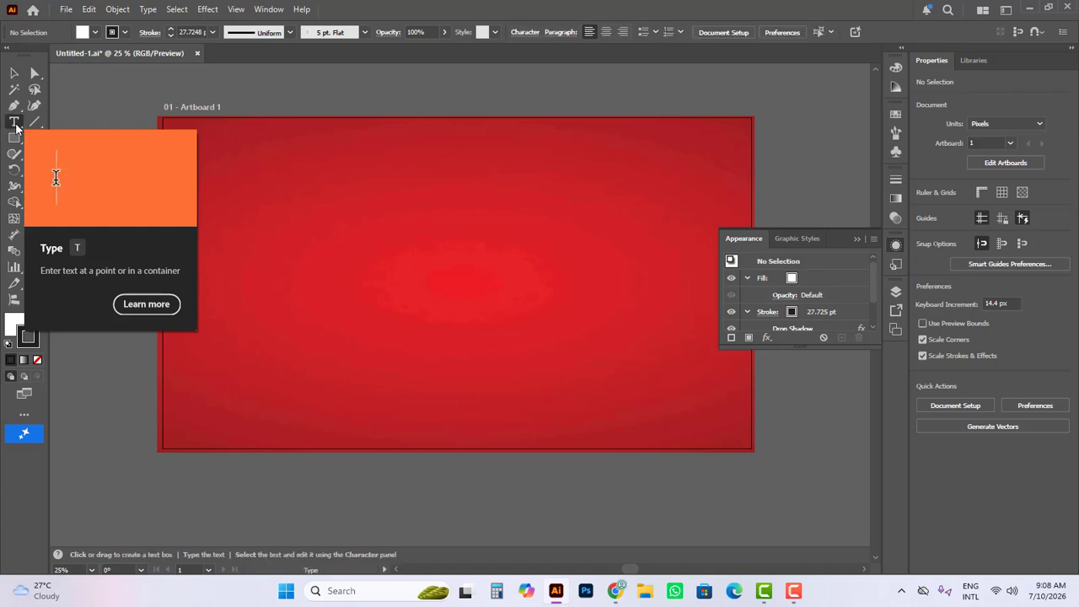
pyautogui.click(16, 124)
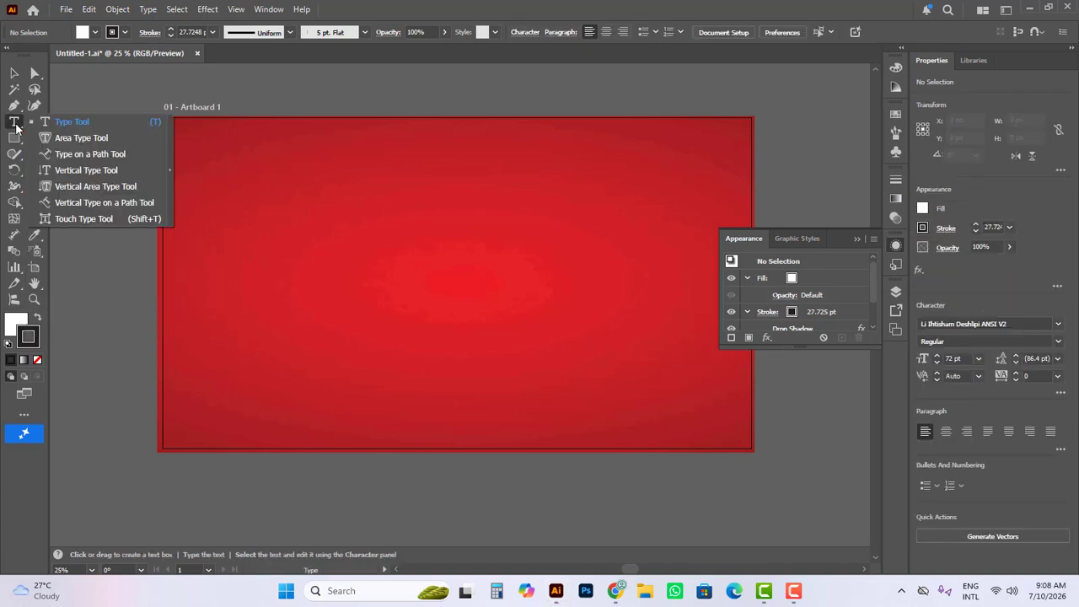
pyautogui.click(75, 127)
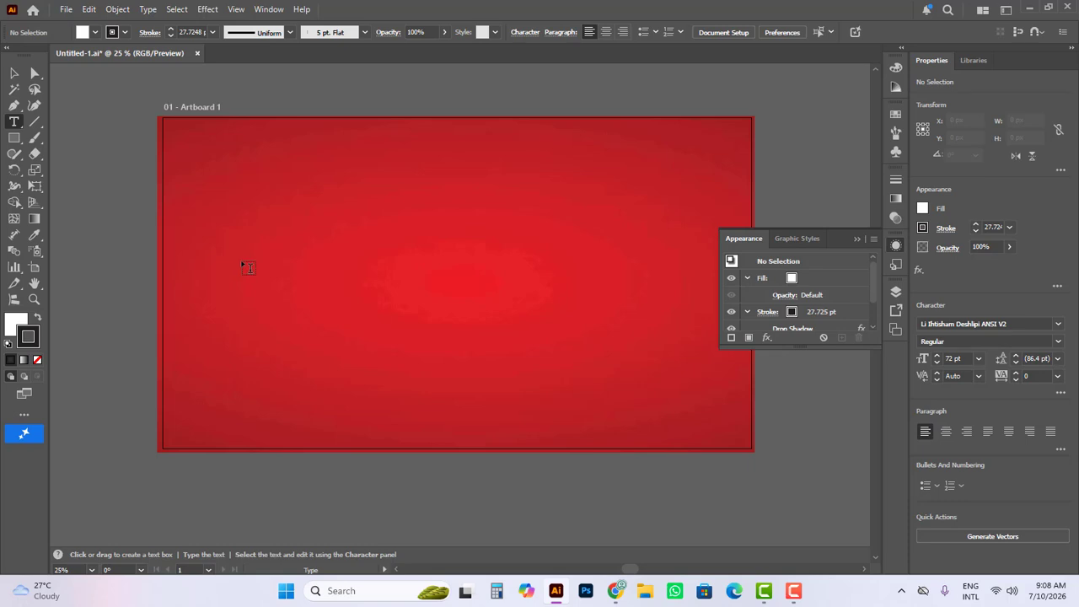
pyautogui.click(327, 272)
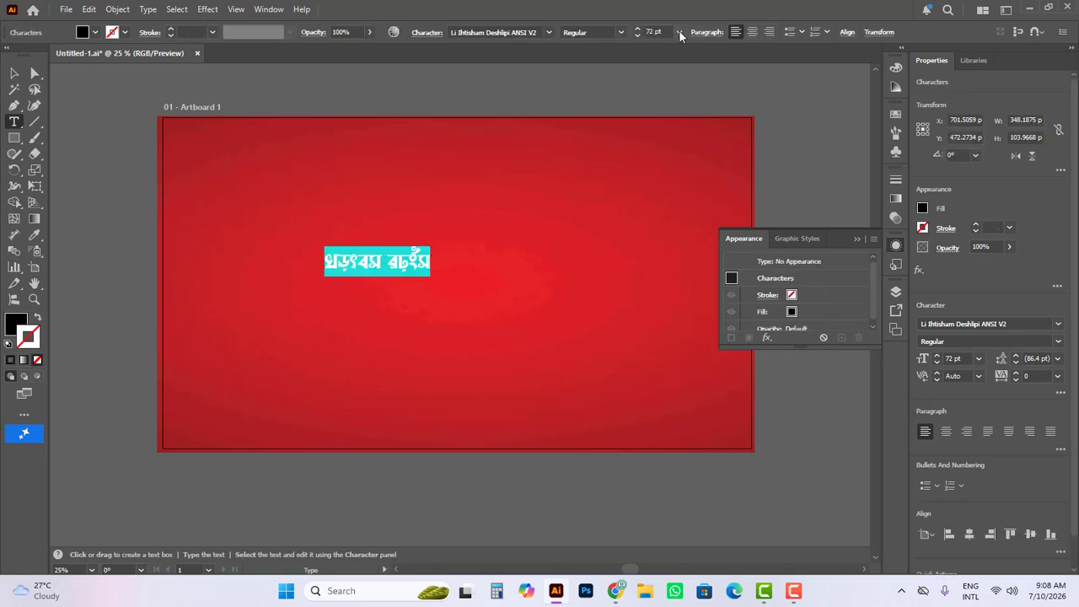
# Set the placeholder text's font size to 400 pt
pyautogui.click(680, 32)
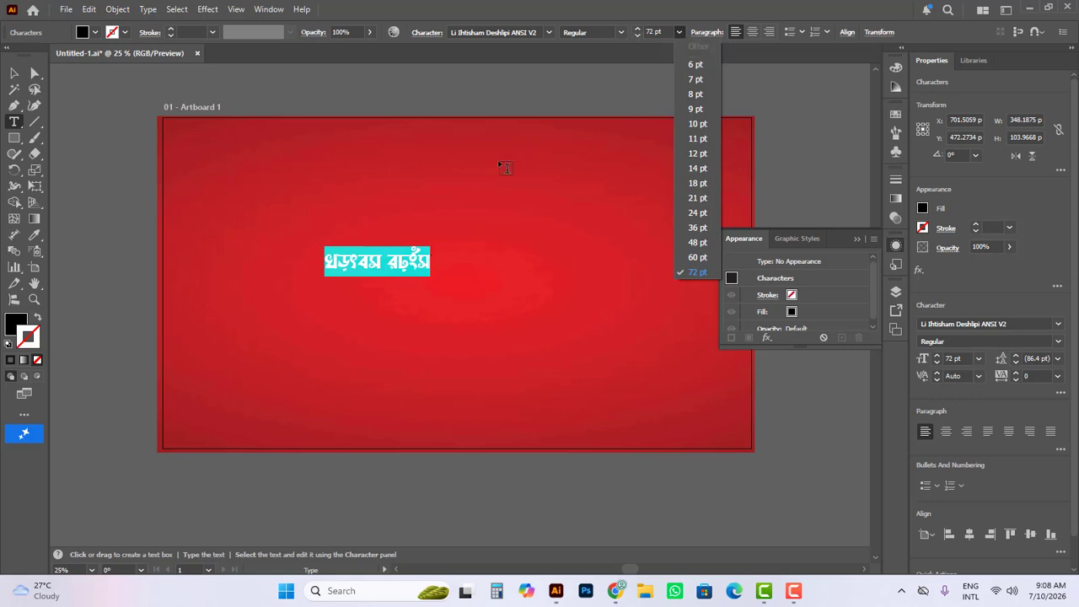
pyautogui.click(660, 32)
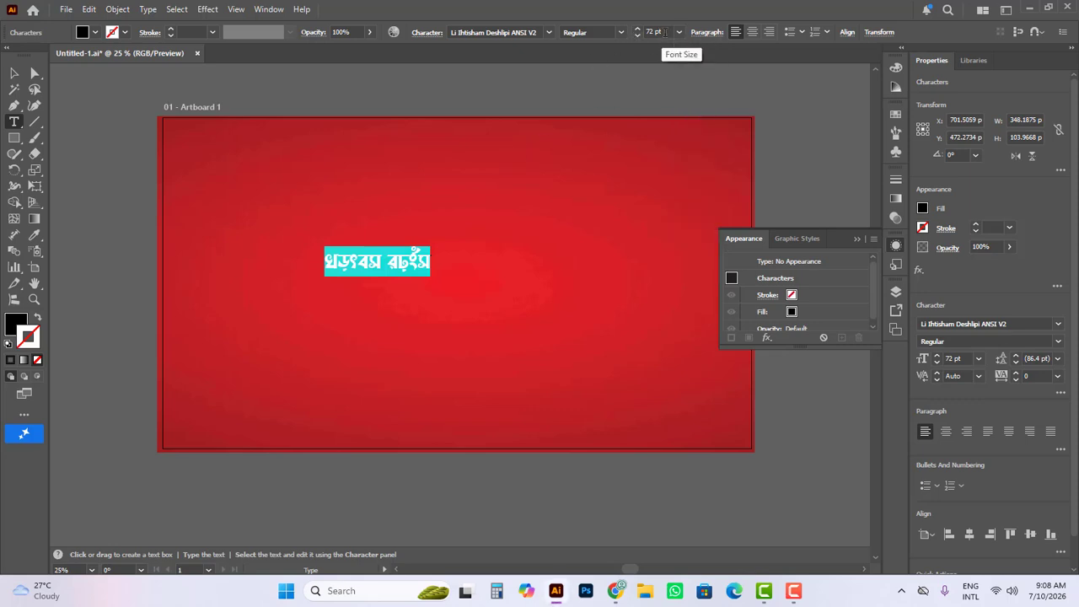
pyautogui.doubleClick(664, 32)
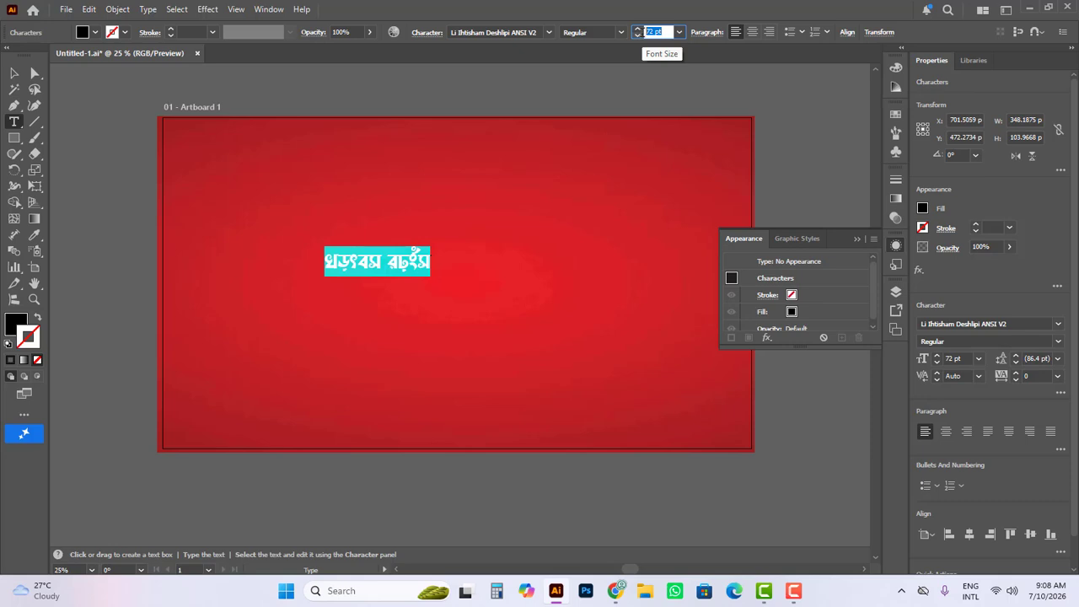
pyautogui.write('400')
pyautogui.press('Return')
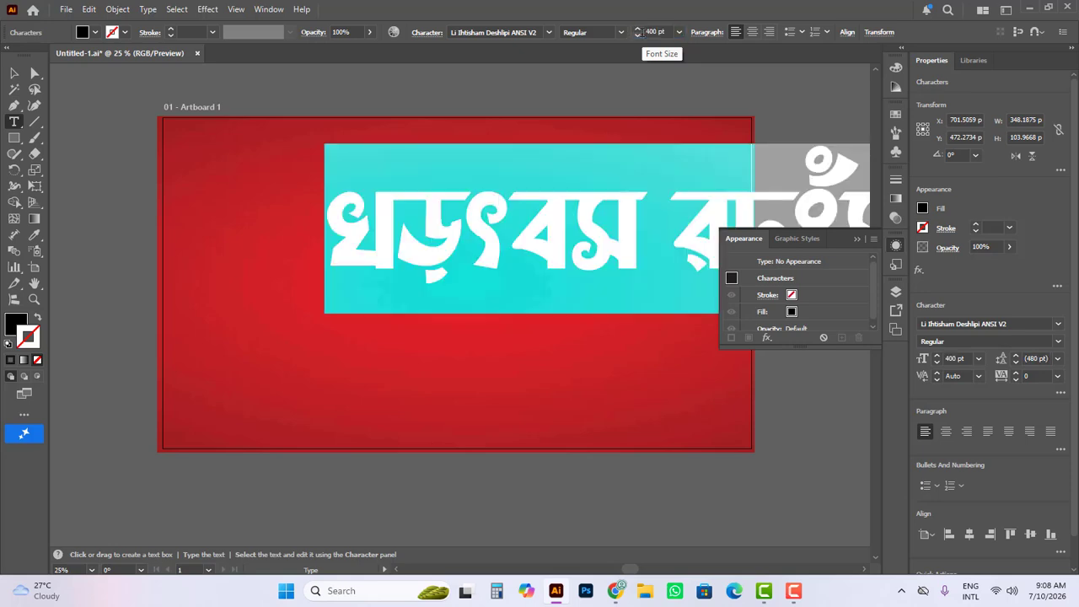
# Replace the placeholder text with "রোনালদো" and move it to the middle of the artboard
pyautogui.click(456, 226)
pyautogui.hotkey('ctrl', 'a')
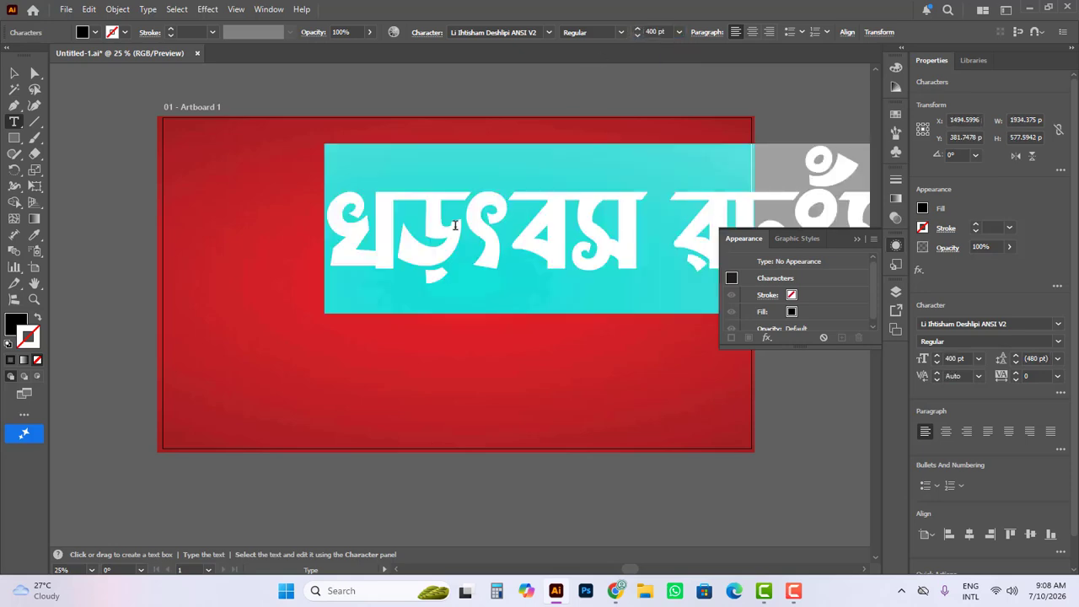
pyautogui.write('রোনা')
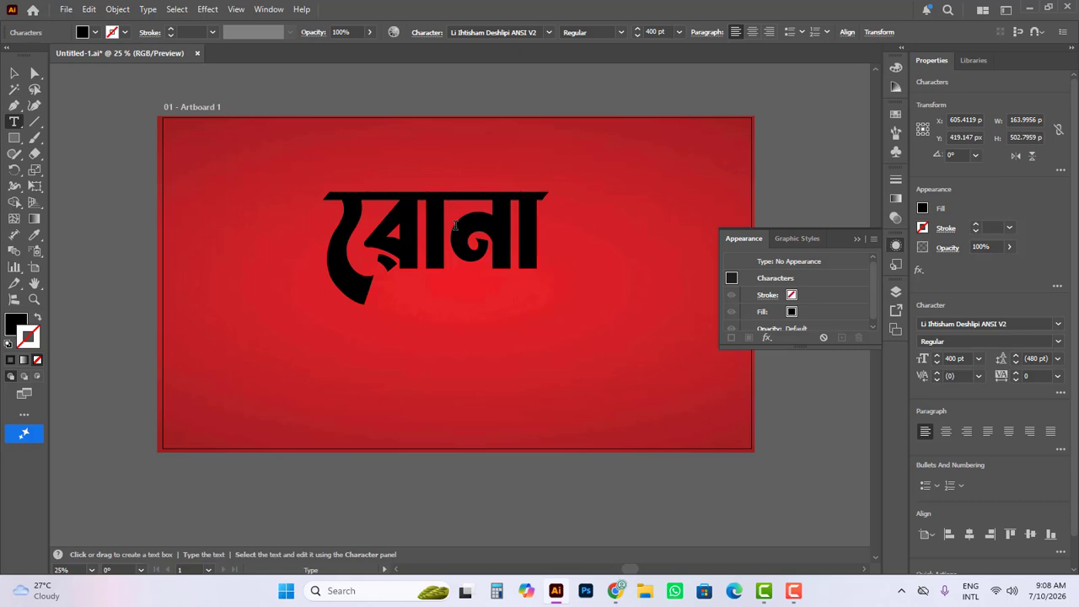
pyautogui.write('লেদা')
pyautogui.click(14, 73)
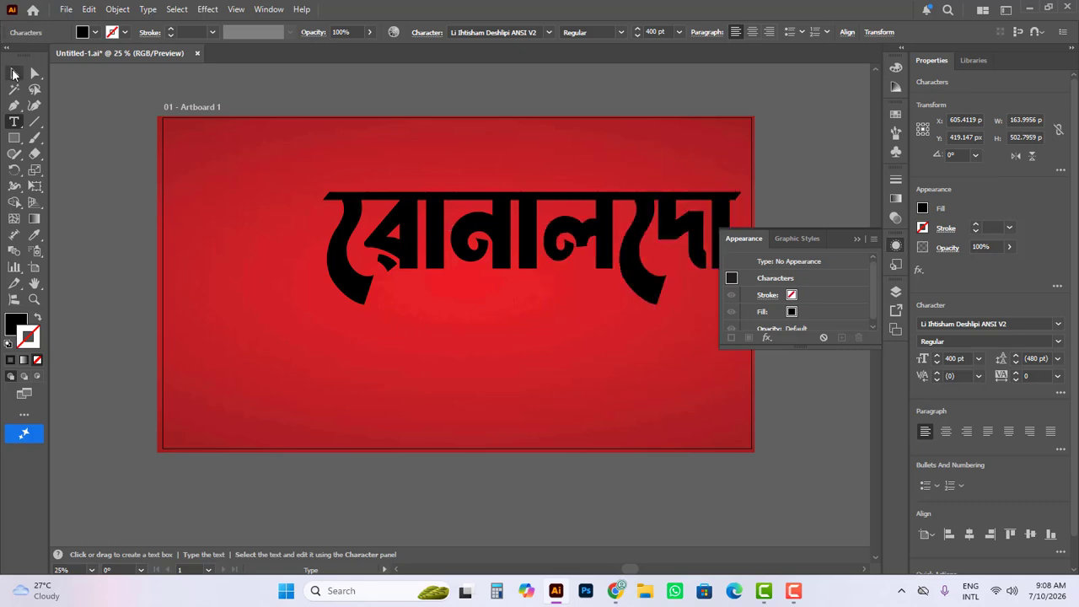
pyautogui.moveTo(389, 230); pyautogui.dragTo(325, 251)
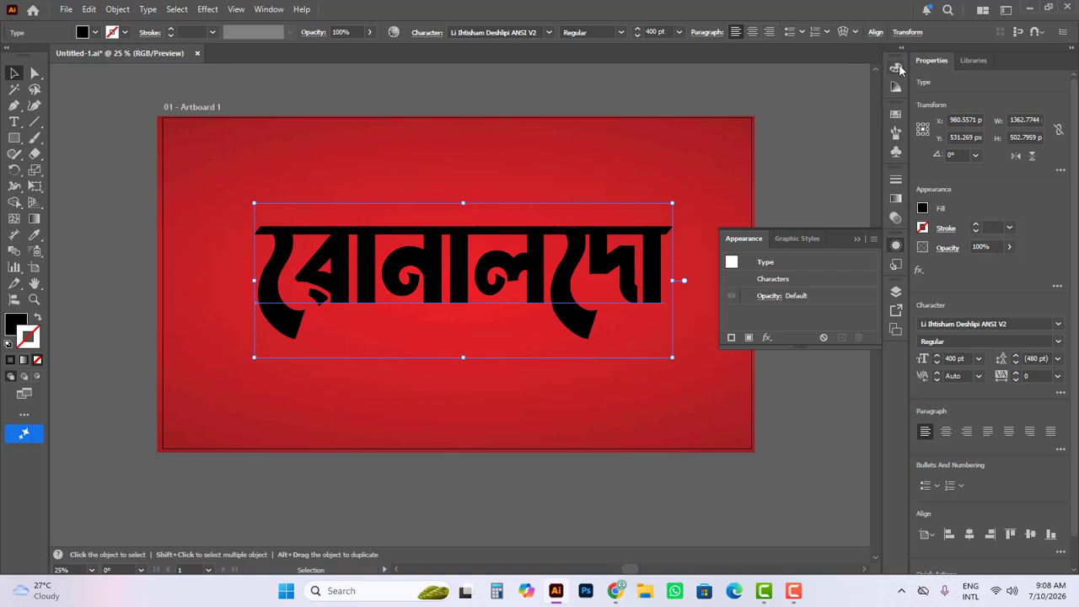
# Show the full colour options, try black and white as the text's direct fill, and undo the white fill
pyautogui.click(894, 67)
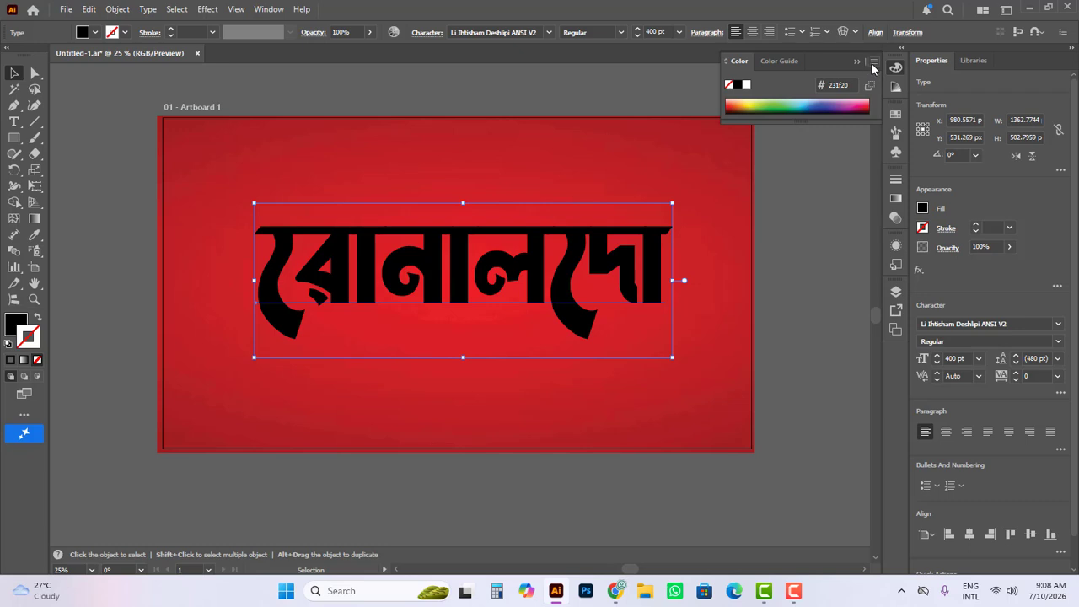
pyautogui.click(873, 62)
pyautogui.click(922, 66)
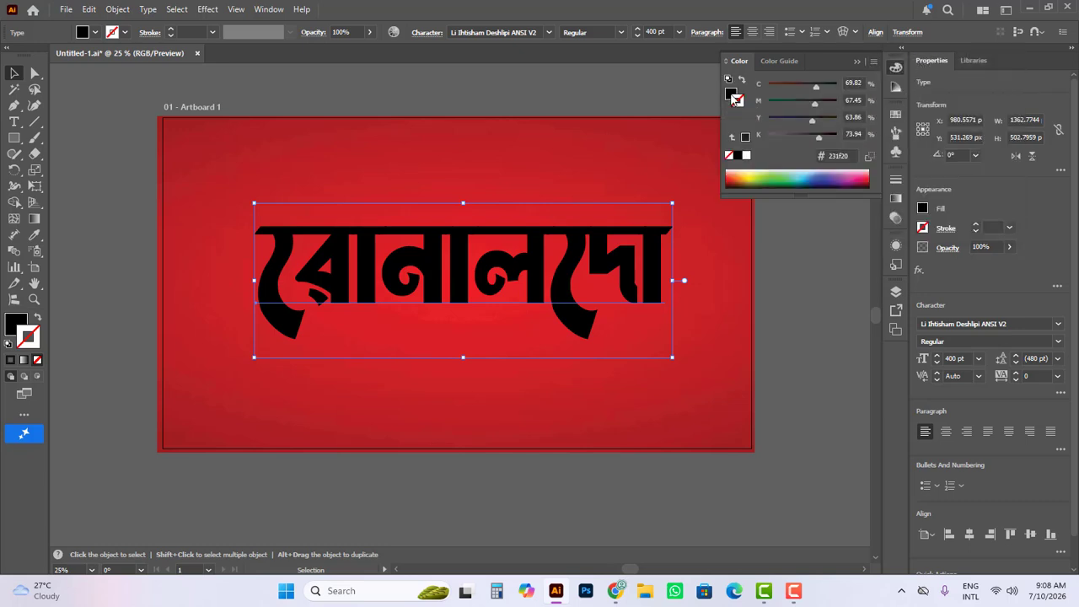
pyautogui.click(742, 155)
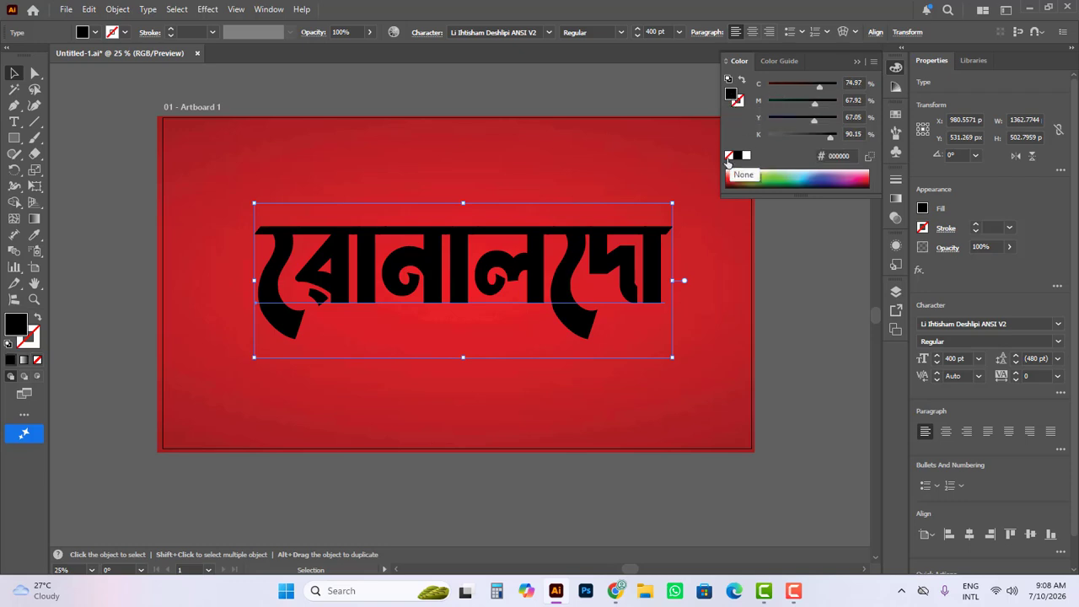
pyautogui.click(746, 156)
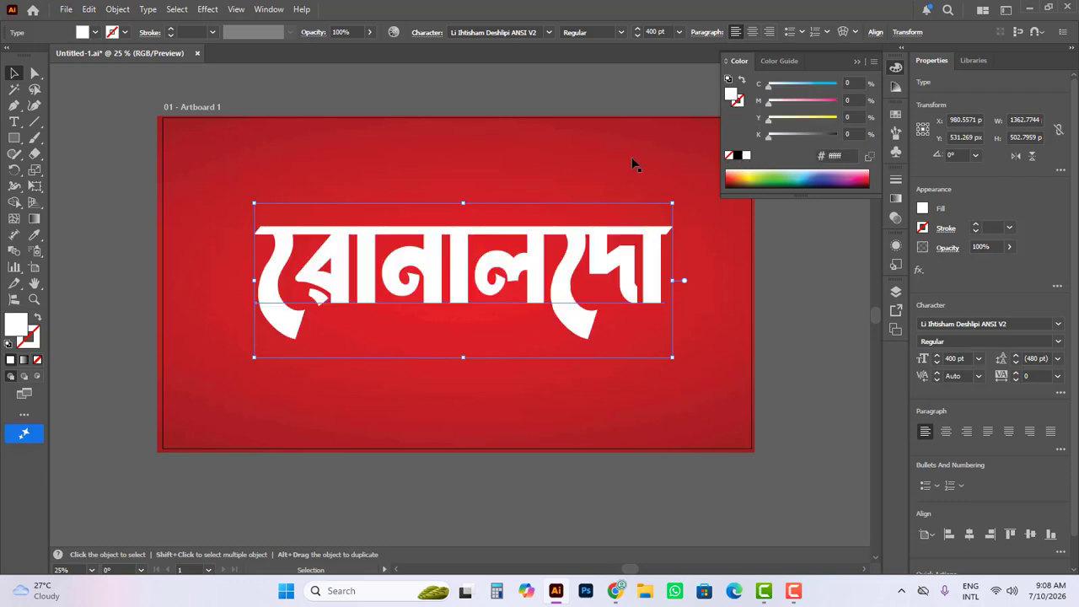
pyautogui.hotkey('ctrl', 'z')
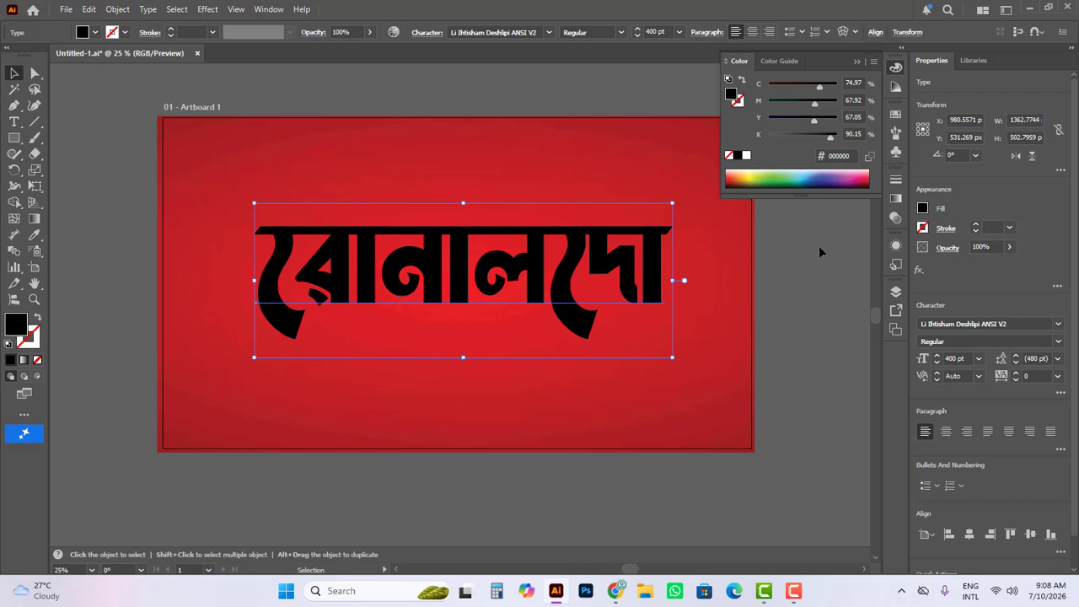
# Add a new white fill to the text's appearance attributes and move it above the stroke
pyautogui.click(896, 246)
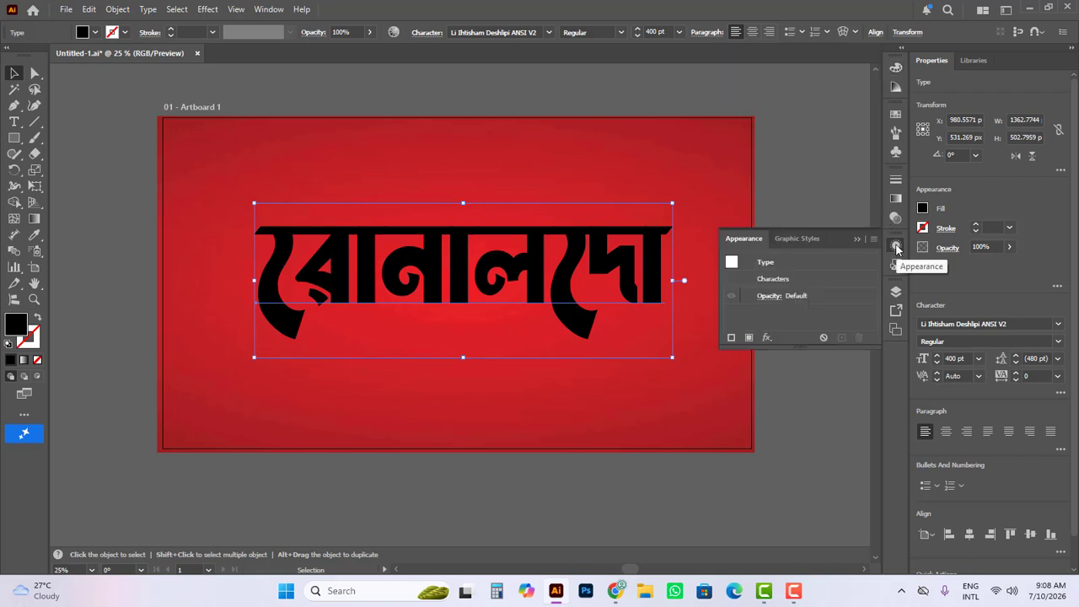
pyautogui.click(874, 239)
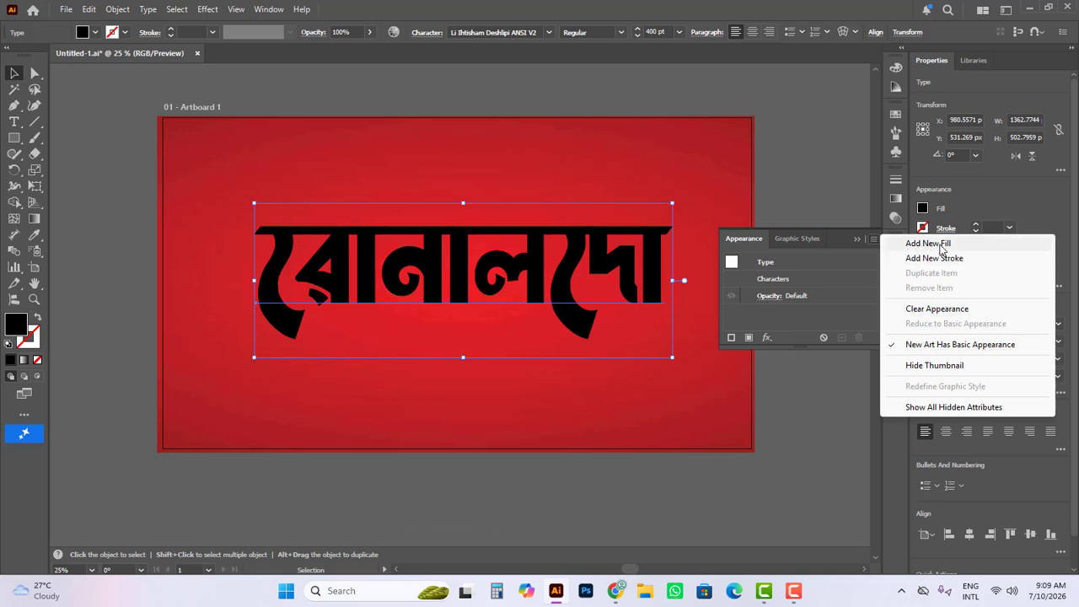
pyautogui.click(940, 246)
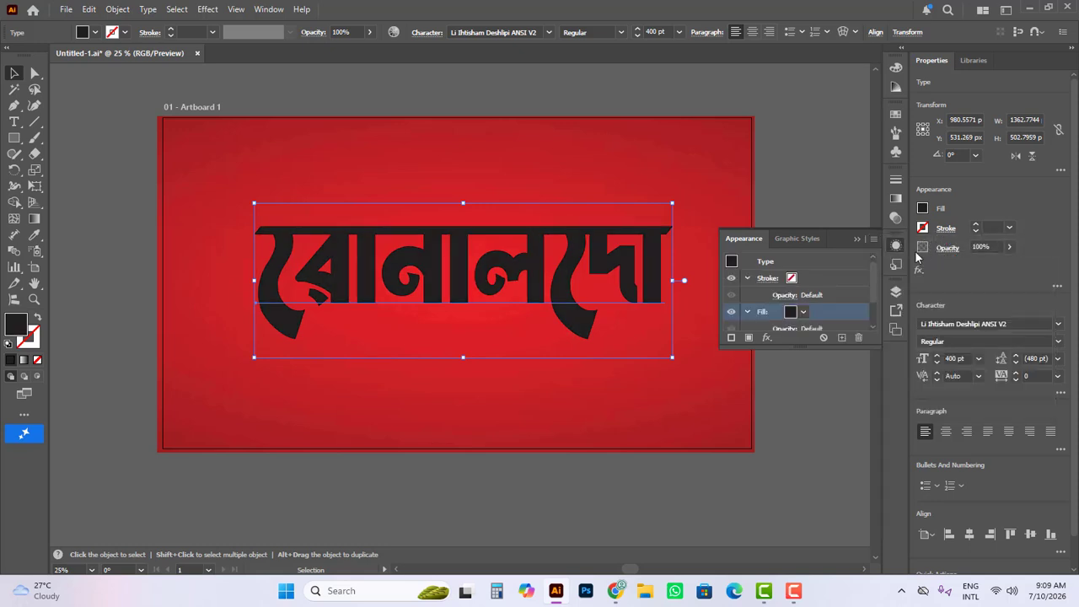
pyautogui.click(791, 312)
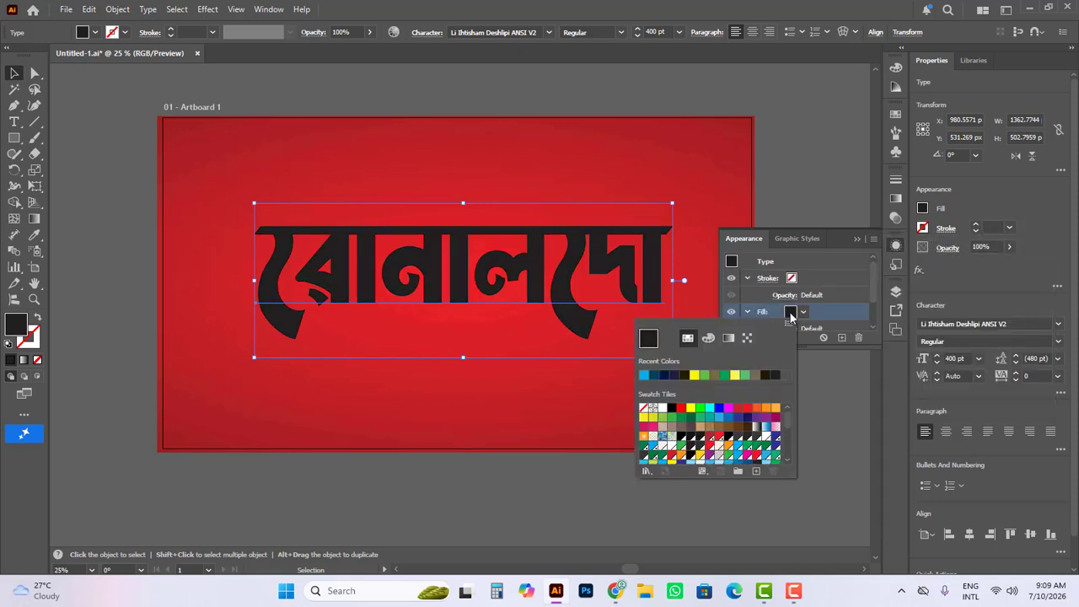
pyautogui.click(663, 408)
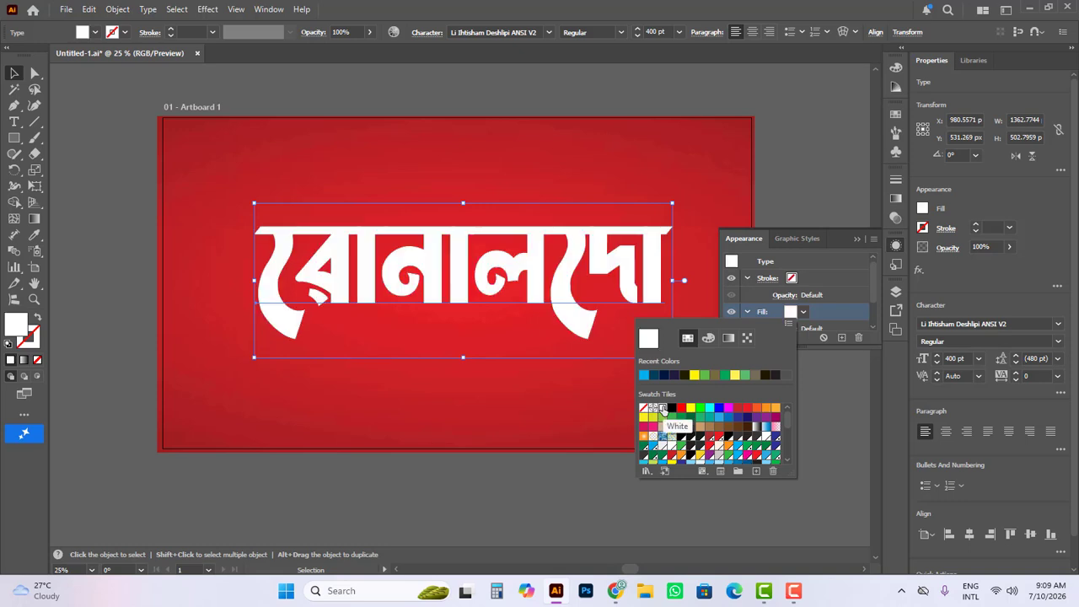
pyautogui.click(846, 312)
pyautogui.moveTo(847, 319); pyautogui.dragTo(824, 269)
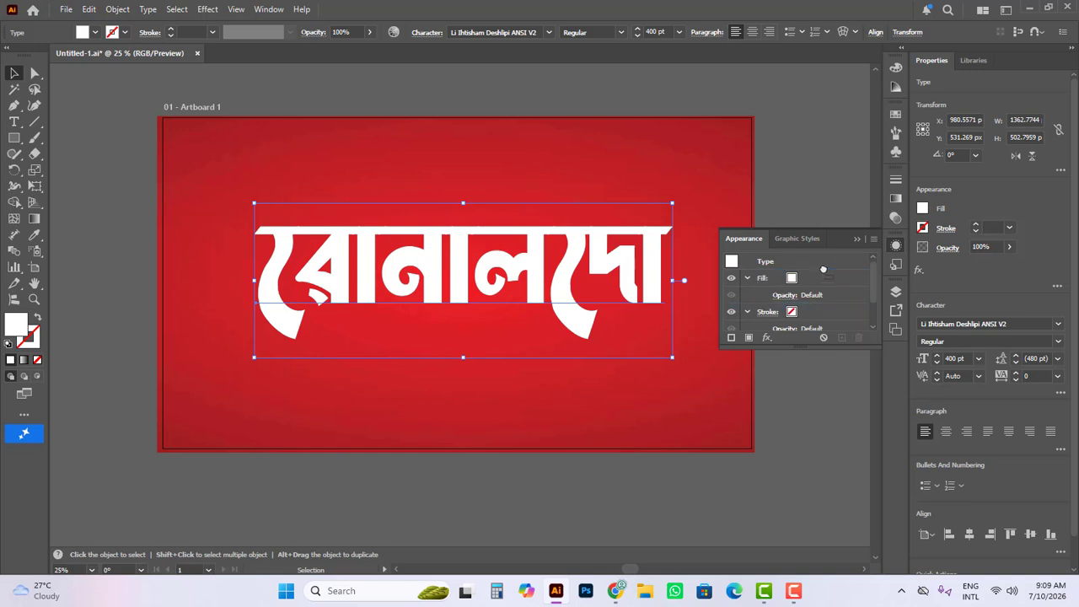
# Give the text a stroke in the default dark colour and raise its weight to 21 pt
pyautogui.click(791, 315)
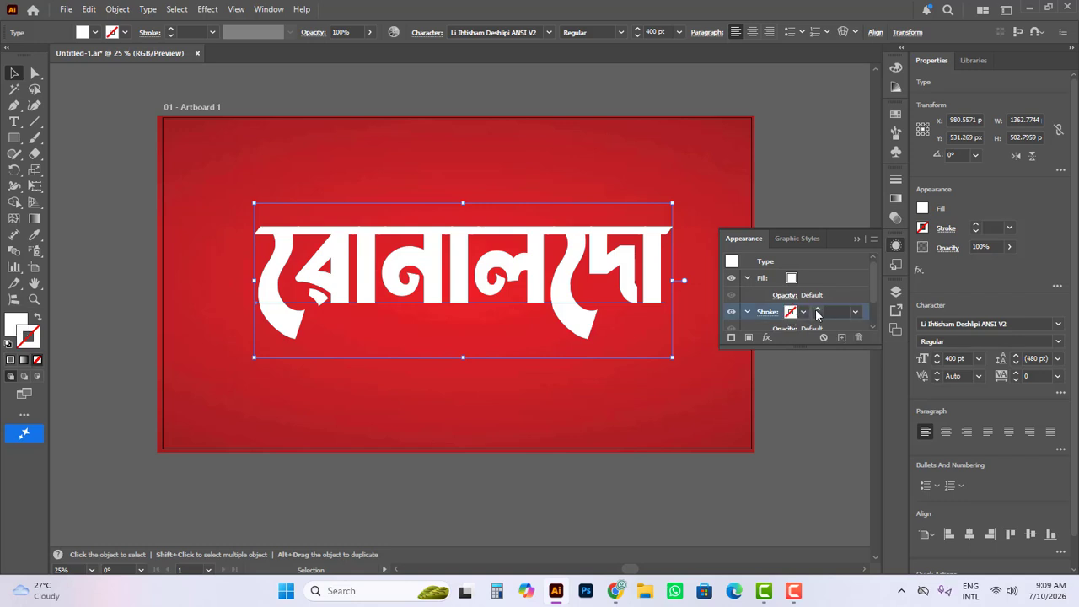
pyautogui.click(817, 313)
pyautogui.click(817, 312)
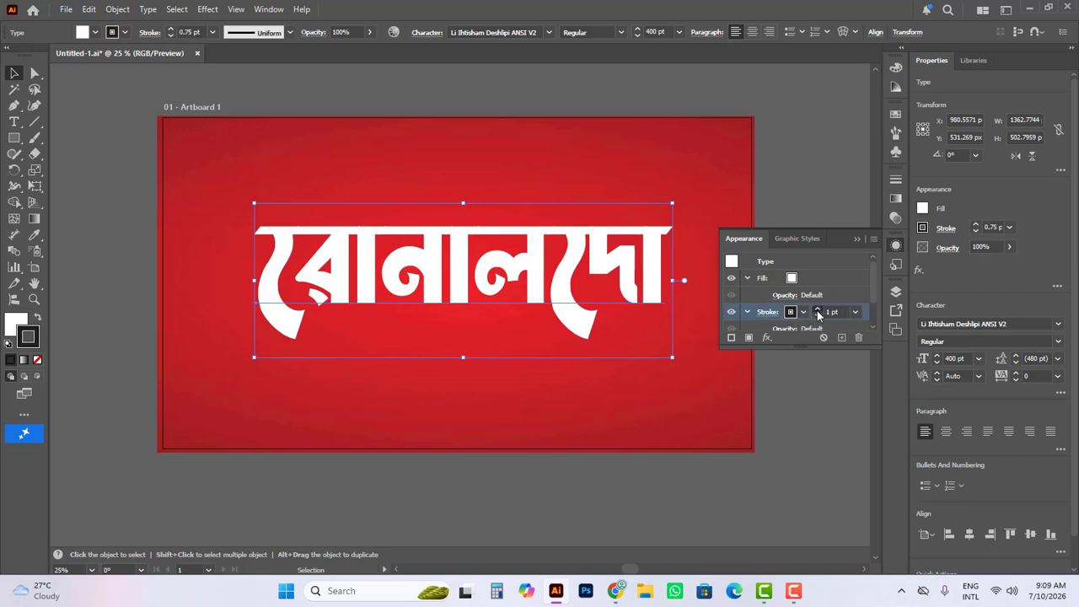
pyautogui.click(816, 312)
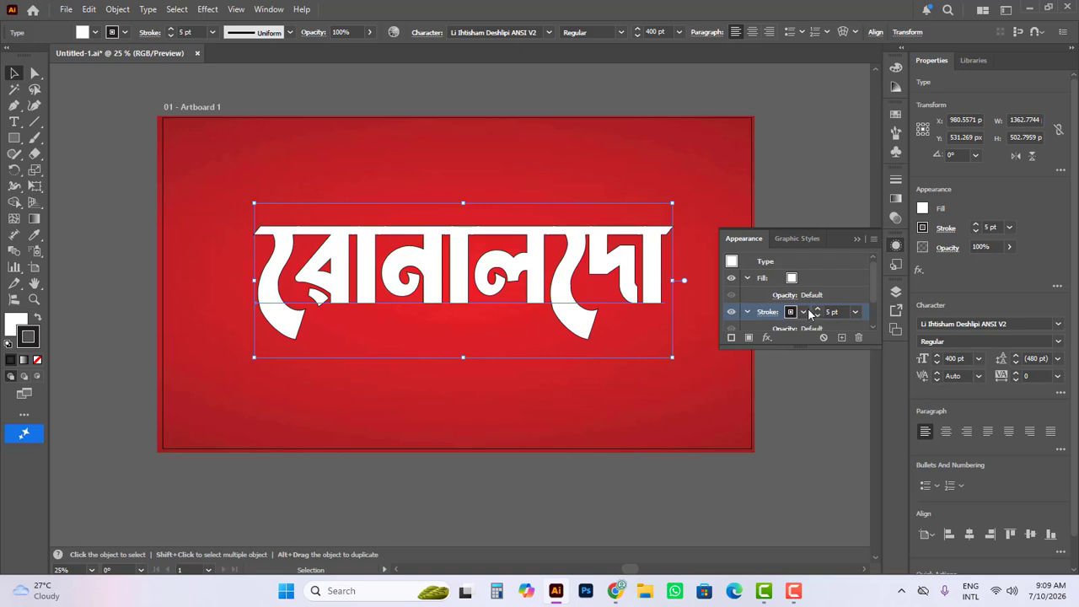
pyautogui.click(817, 313)
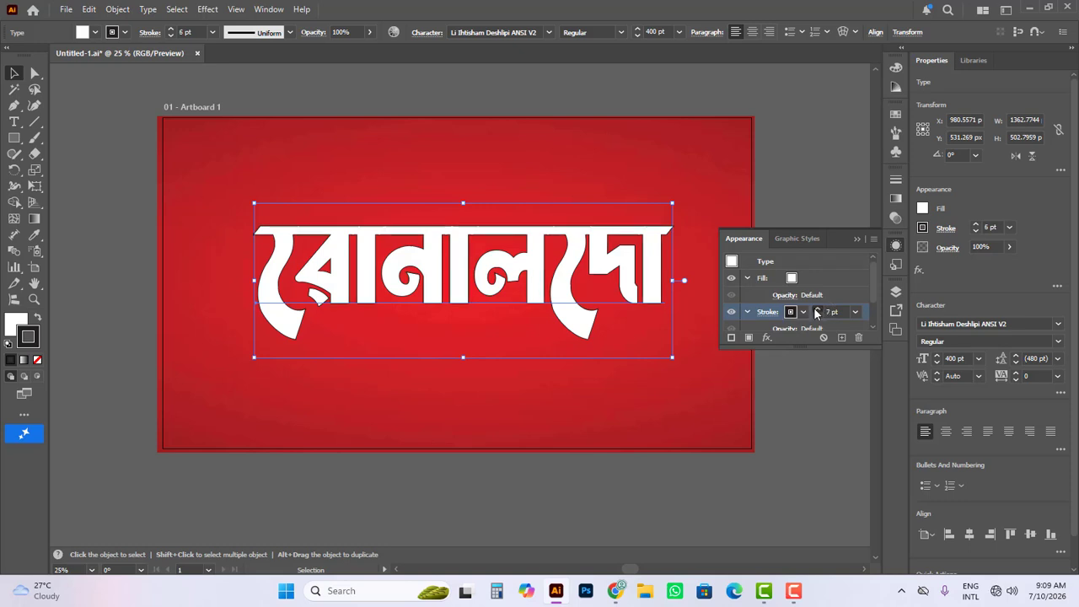
pyautogui.click(817, 313)
pyautogui.click(817, 313)
pyautogui.click(817, 313)
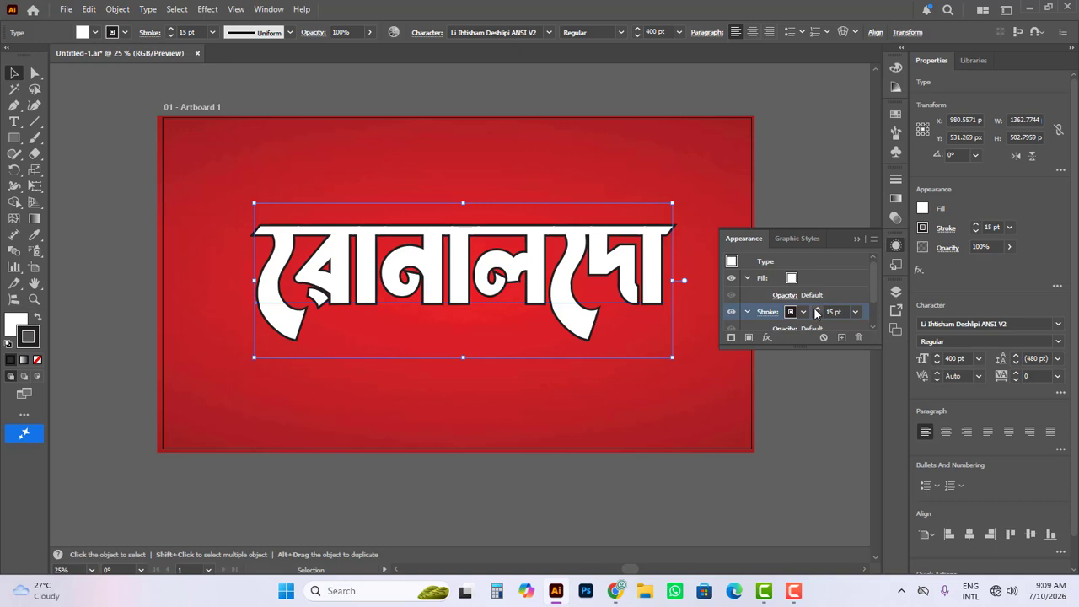
pyautogui.click(817, 313)
pyautogui.click(817, 312)
pyautogui.click(817, 313)
pyautogui.click(817, 313)
pyautogui.click(817, 313)
pyautogui.click(817, 313)
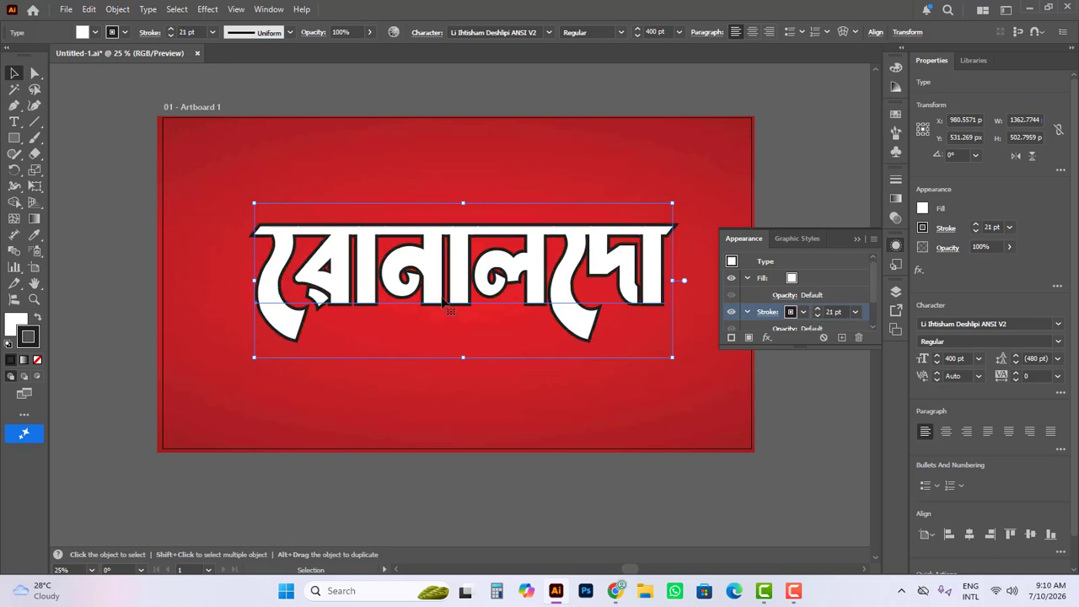
# Try yellow and RGB Blue on the text's stroke, and settle on the black swatch
pyautogui.click(791, 313)
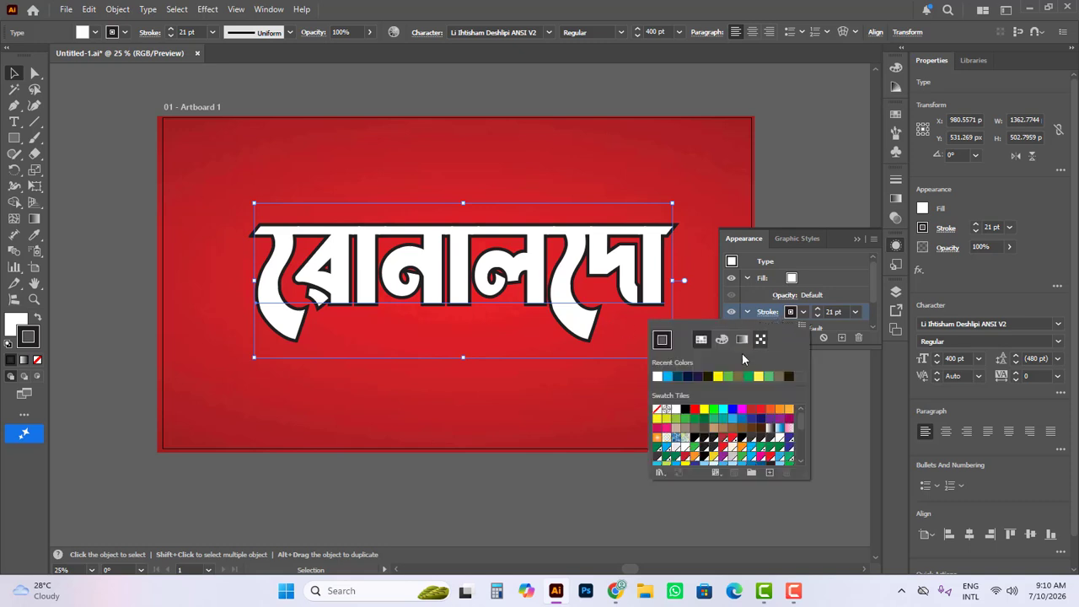
pyautogui.click(705, 411)
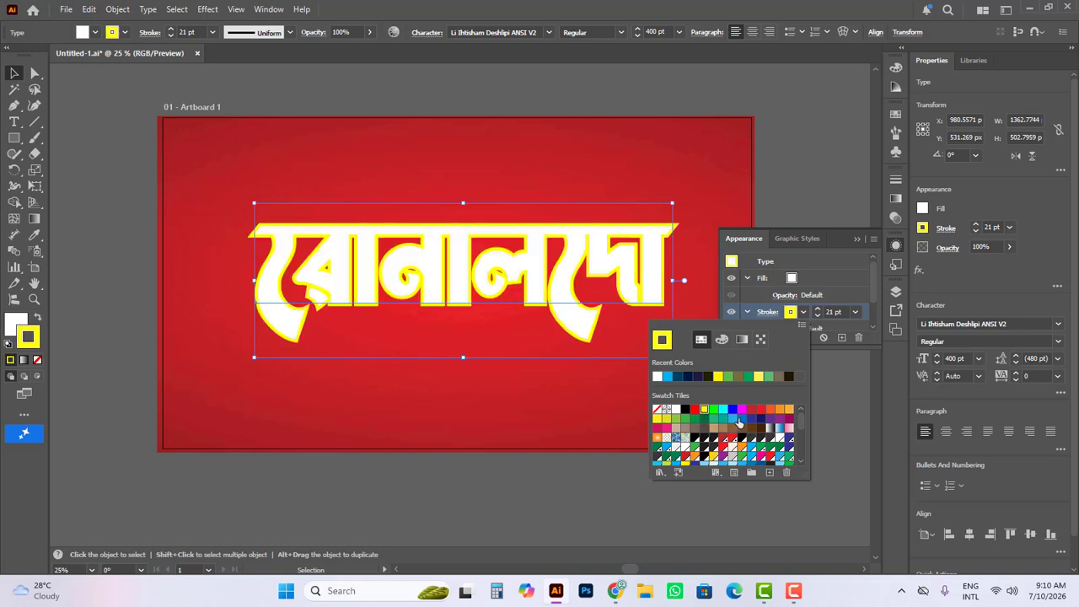
pyautogui.click(732, 410)
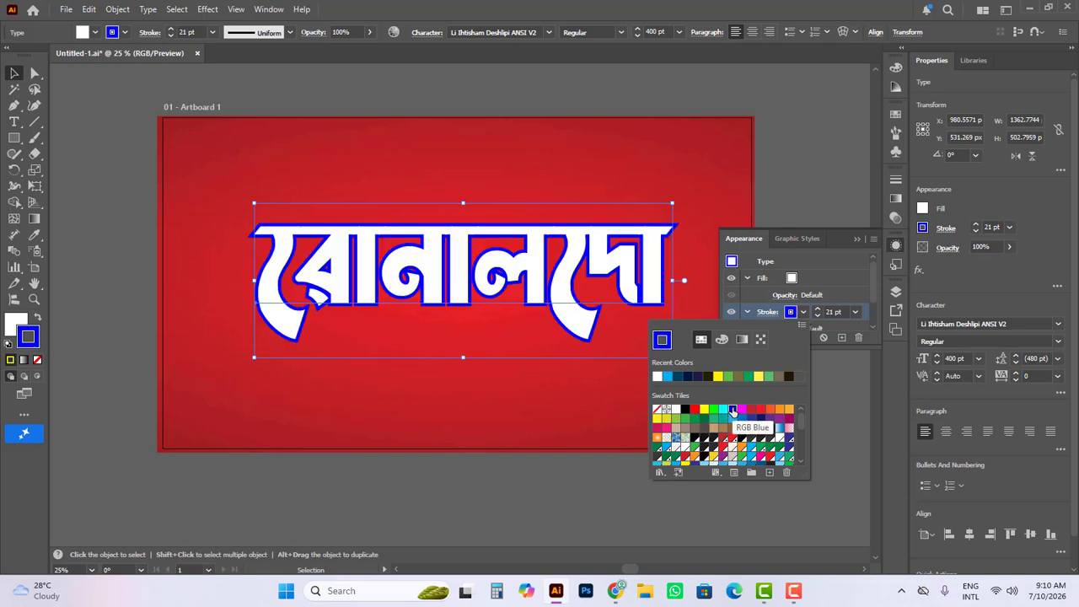
pyautogui.click(685, 411)
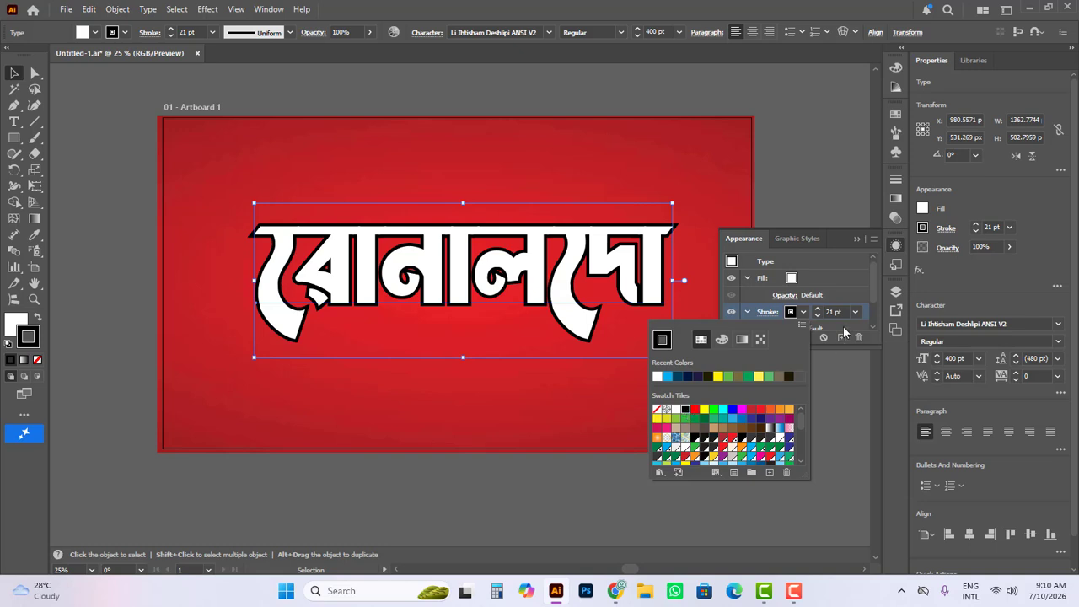
pyautogui.click(848, 276)
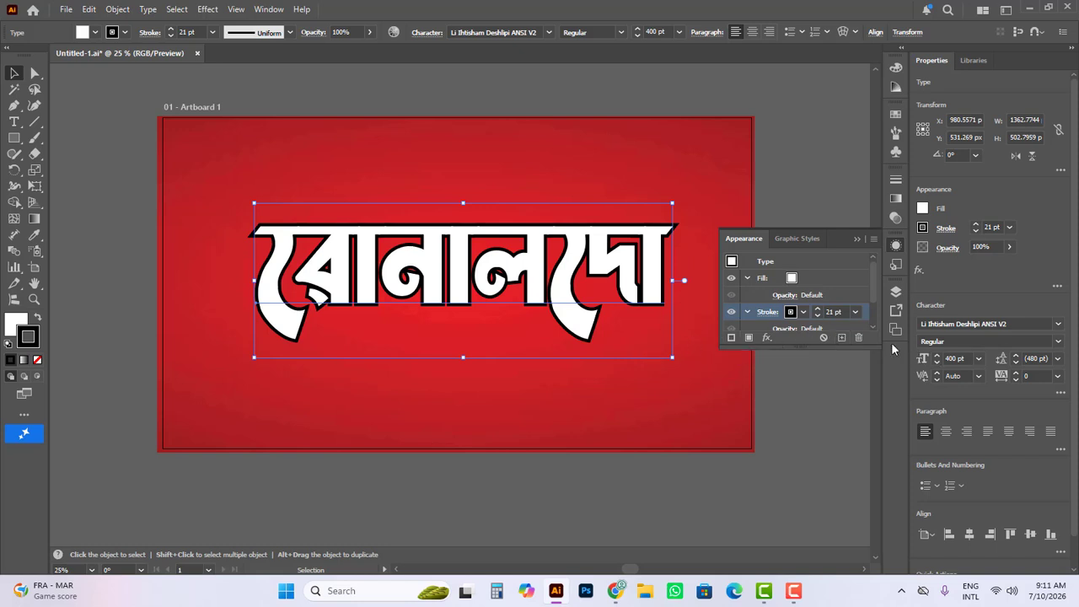
# Add a second stroke to the text's appearance and colour the lower of the two strokes yellow
pyautogui.click(874, 240)
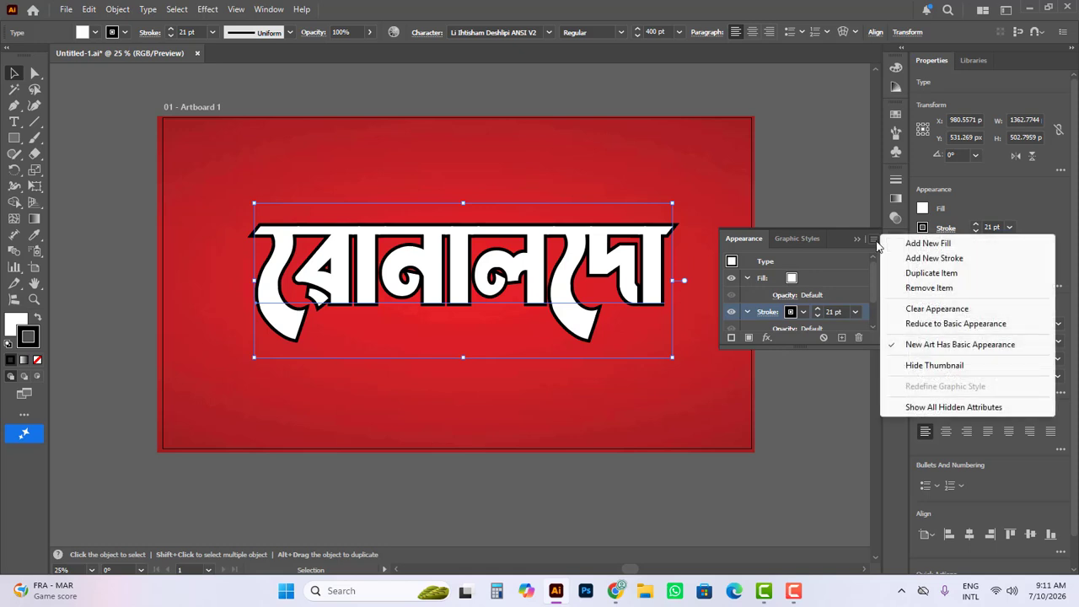
pyautogui.click(942, 262)
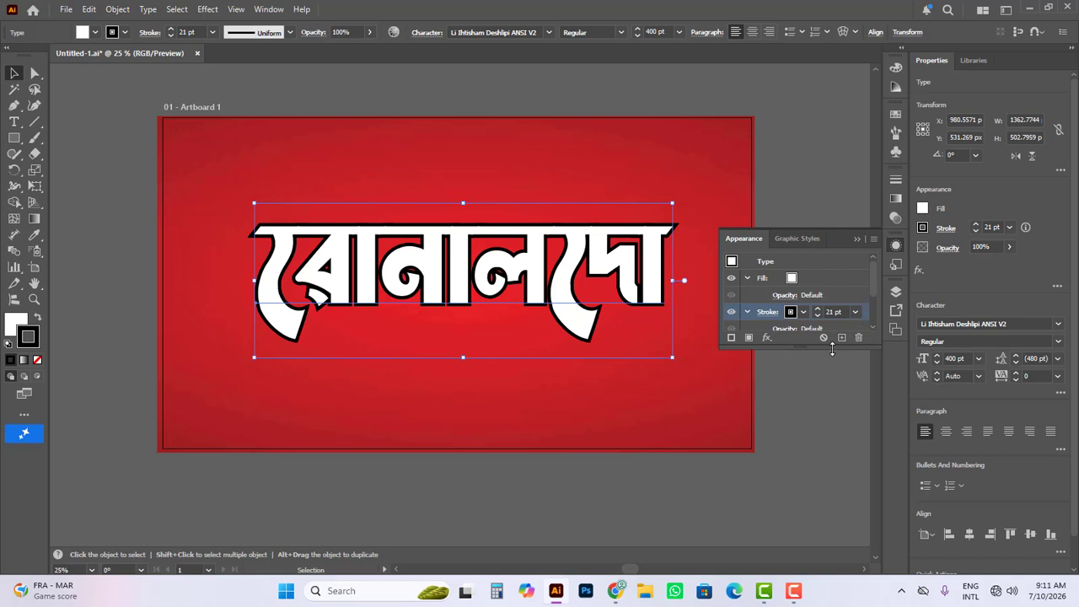
pyautogui.moveTo(831, 344); pyautogui.dragTo(831, 431)
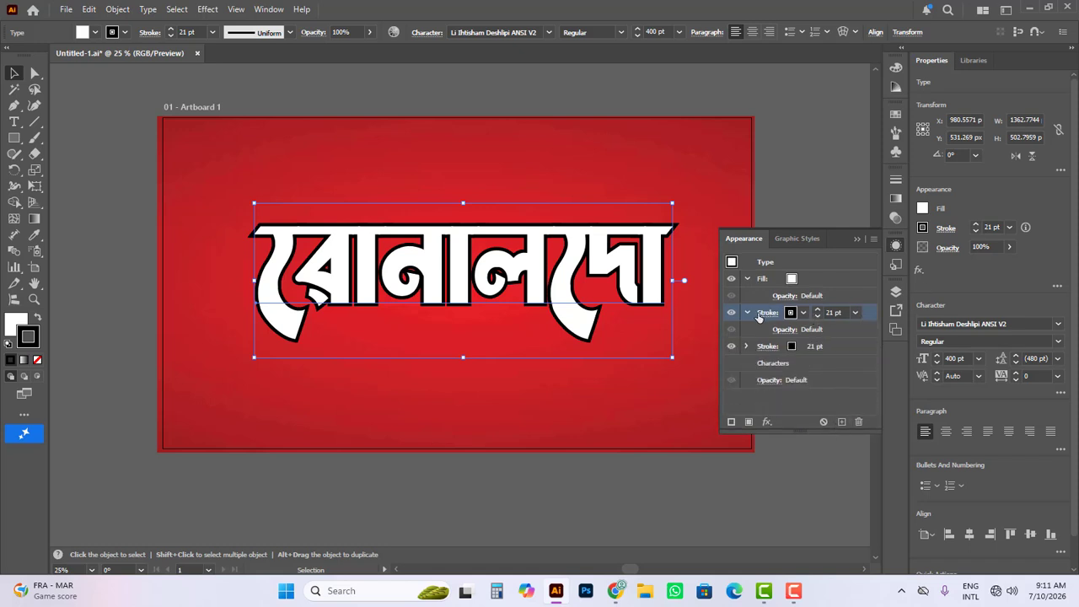
pyautogui.click(848, 342)
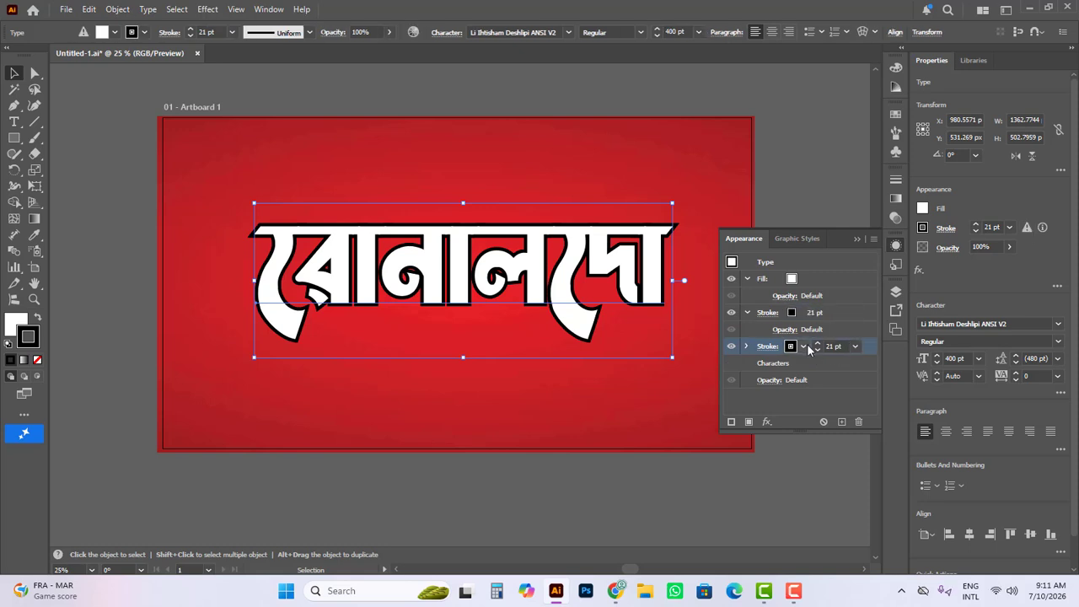
pyautogui.click(796, 348)
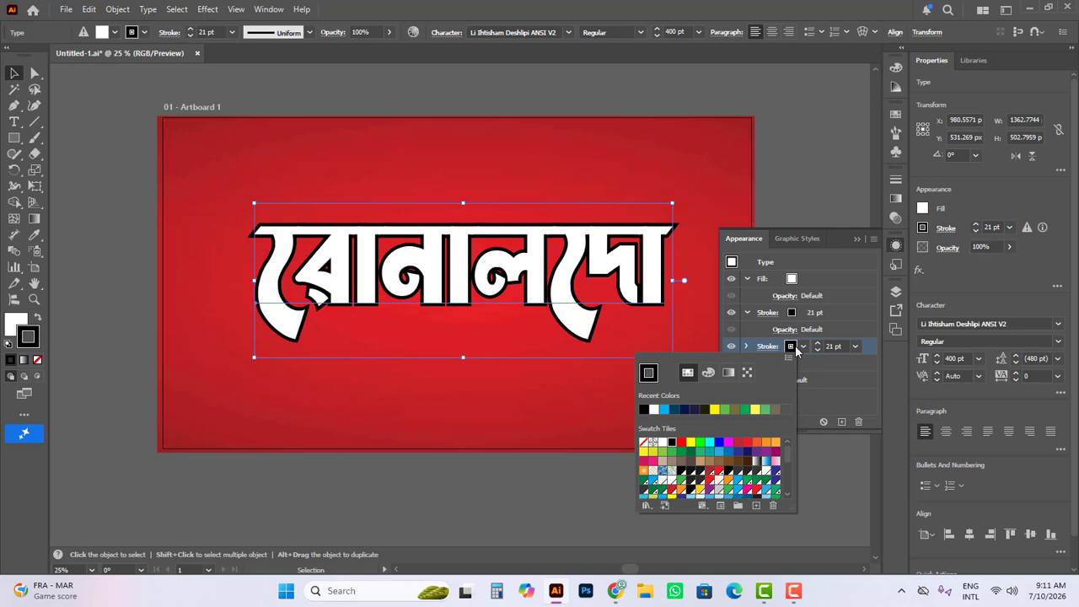
pyautogui.click(715, 410)
pyautogui.click(868, 349)
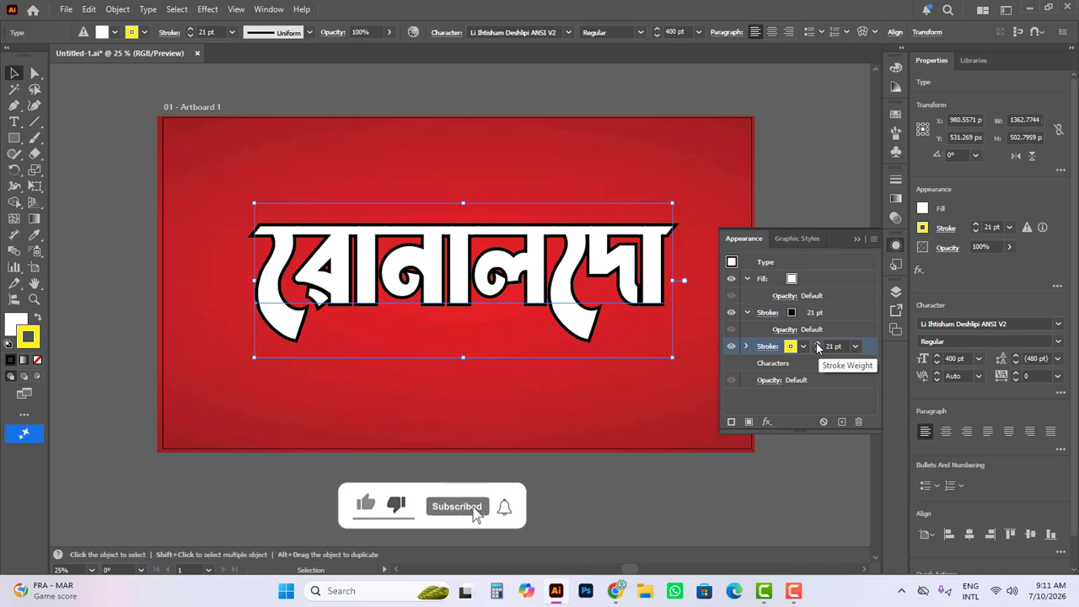
# Increase the yellow stroke's weight to 32 pt
pyautogui.click(817, 342)
pyautogui.click(817, 342)
pyautogui.click(816, 343)
pyautogui.click(817, 342)
pyautogui.click(817, 342)
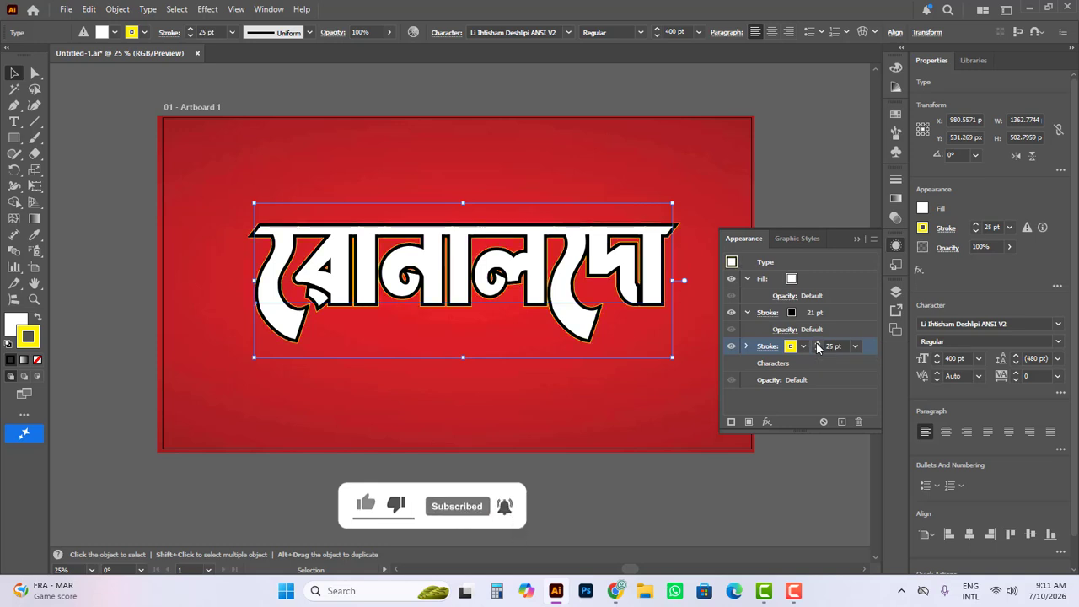
pyautogui.click(817, 343)
pyautogui.click(817, 343)
pyautogui.click(816, 343)
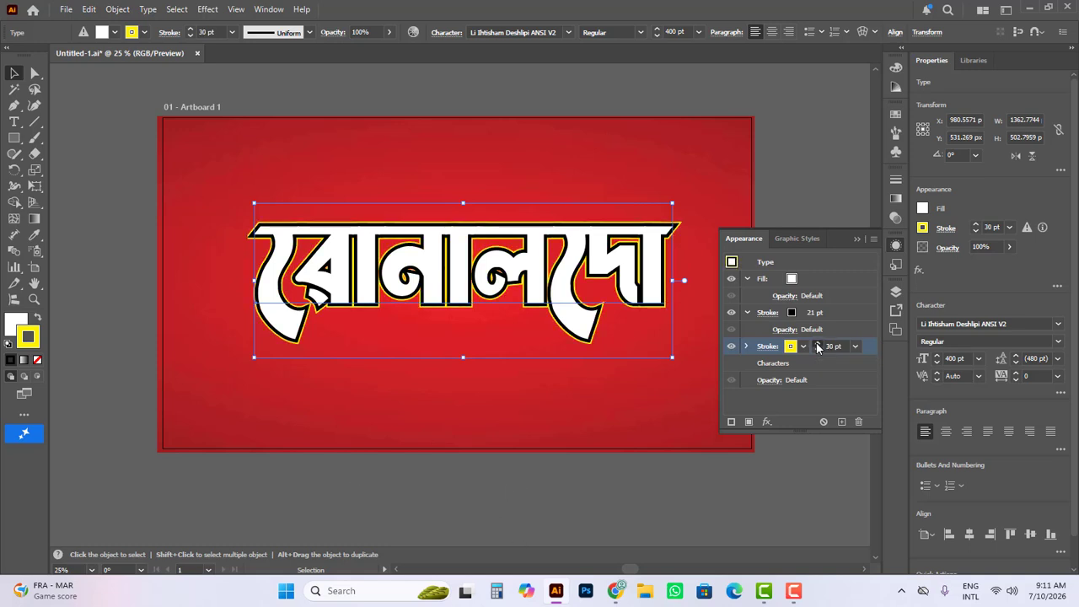
pyautogui.click(817, 343)
pyautogui.click(817, 343)
pyautogui.click(816, 343)
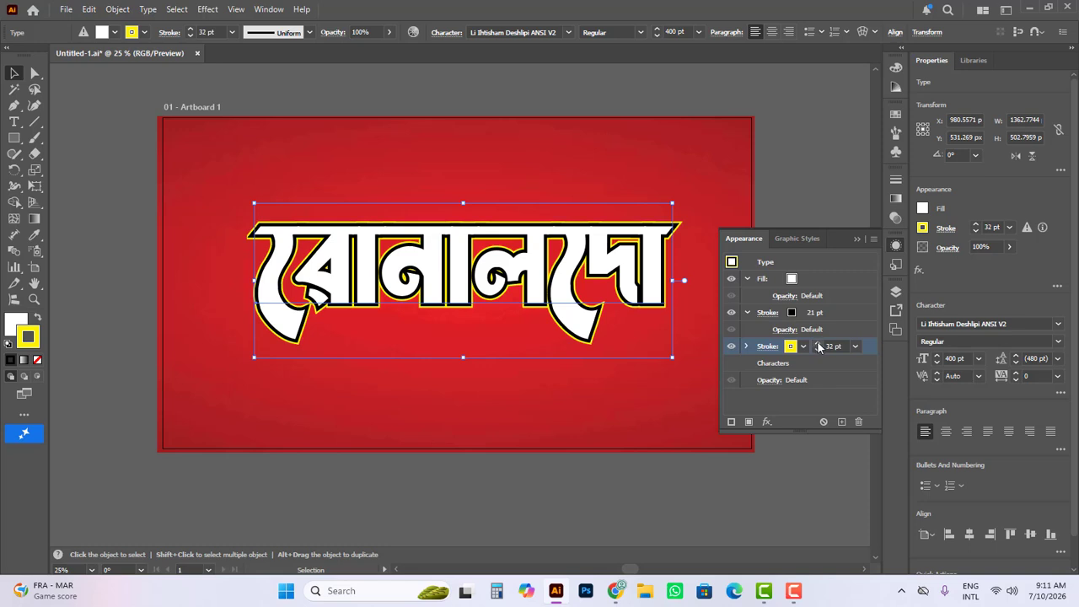
# Duplicate the yellow stroke and increase the lowest copy's weight to 41 pt
pyautogui.hotkey('ctrl', 'space')
pyautogui.click(448, 282)
pyautogui.click(433, 290)
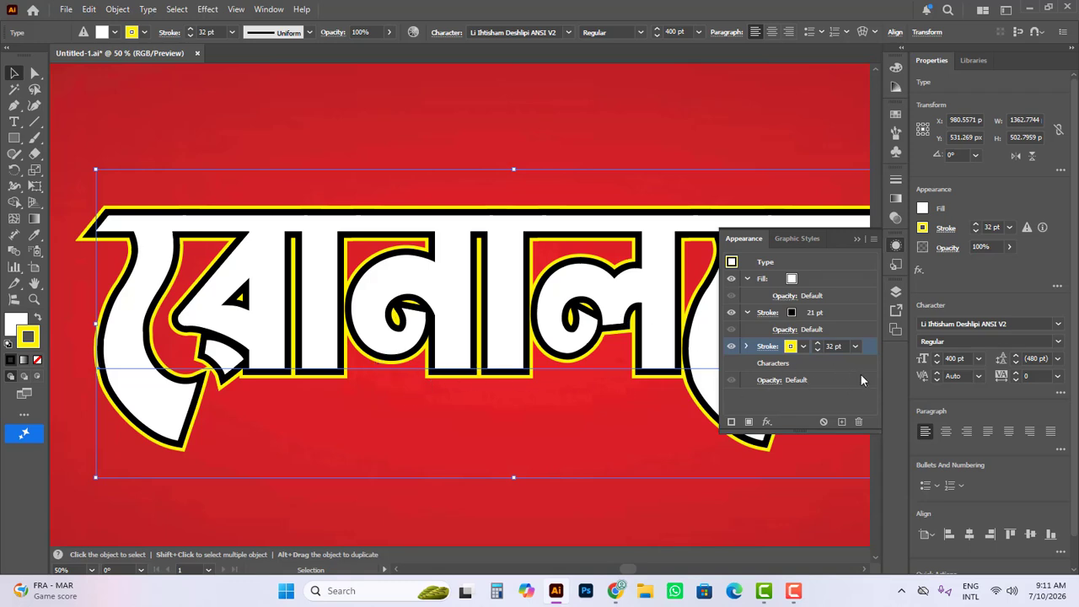
pyautogui.click(841, 422)
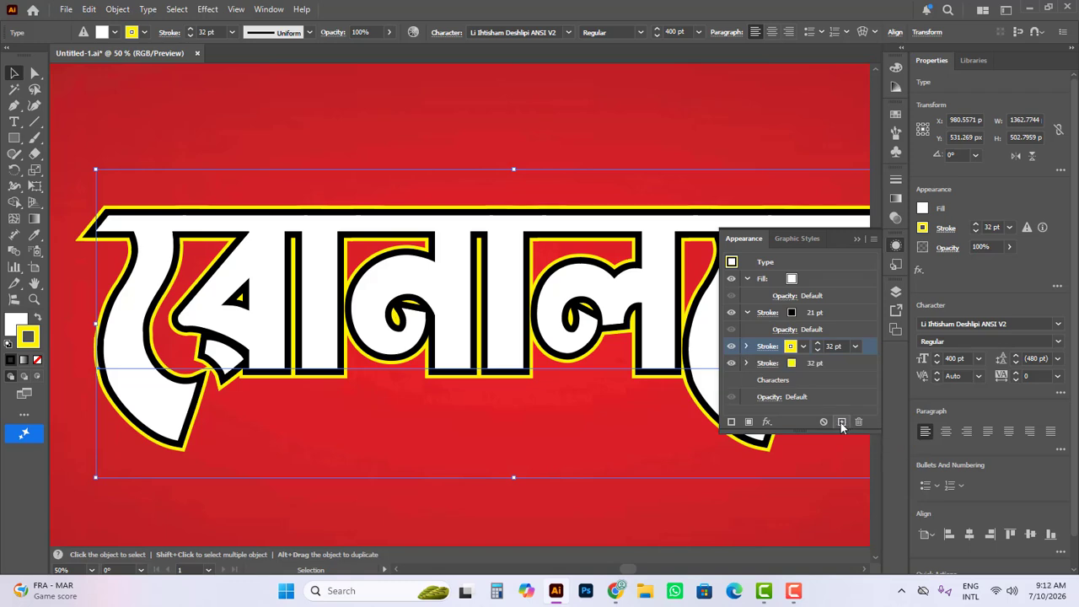
pyautogui.click(843, 365)
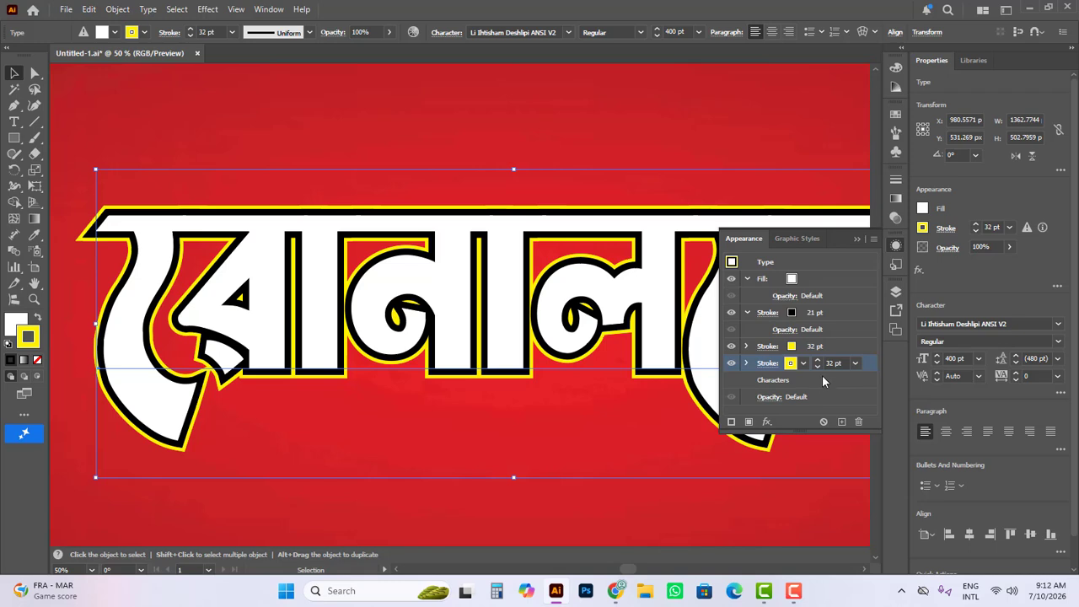
pyautogui.click(817, 362)
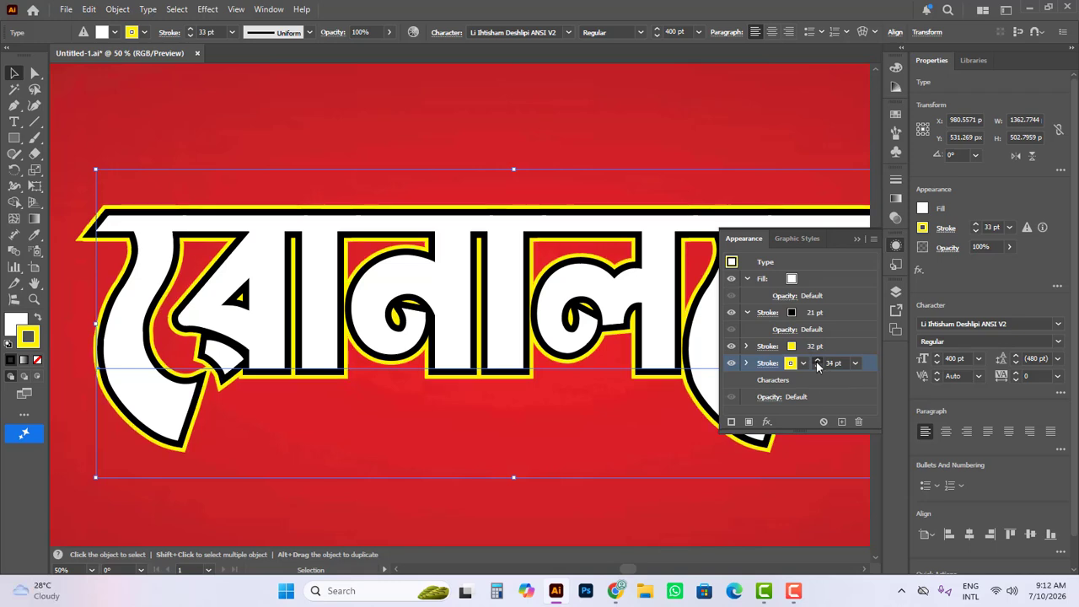
pyautogui.click(817, 362)
pyautogui.click(817, 362)
pyautogui.click(817, 362)
pyautogui.click(817, 362)
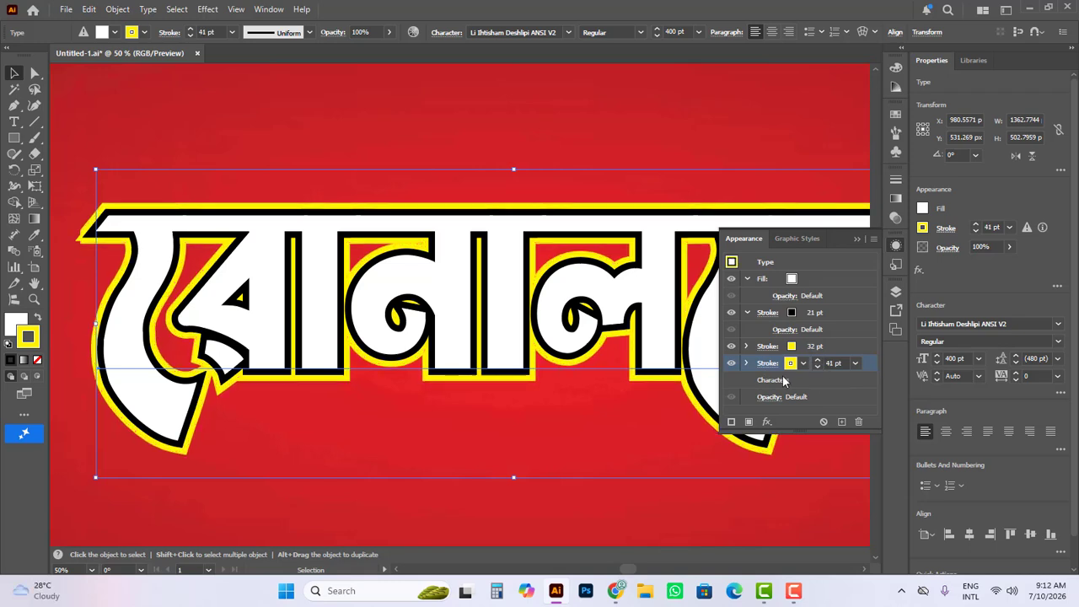
# Colour the lowest stroke light blue from the recent colours
pyautogui.click(789, 363)
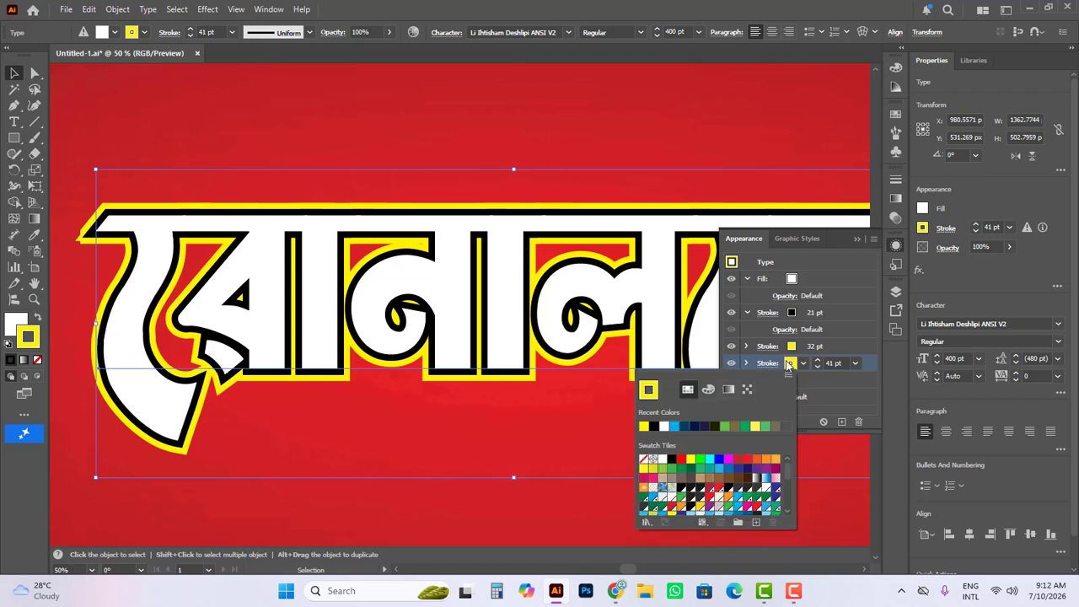
pyautogui.click(675, 426)
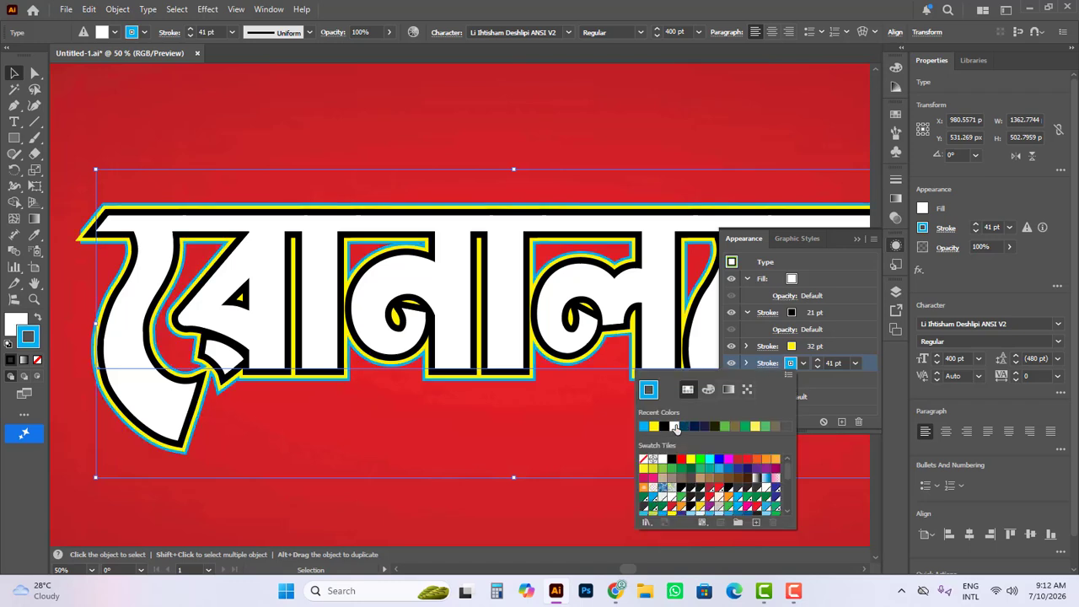
pyautogui.click(818, 364)
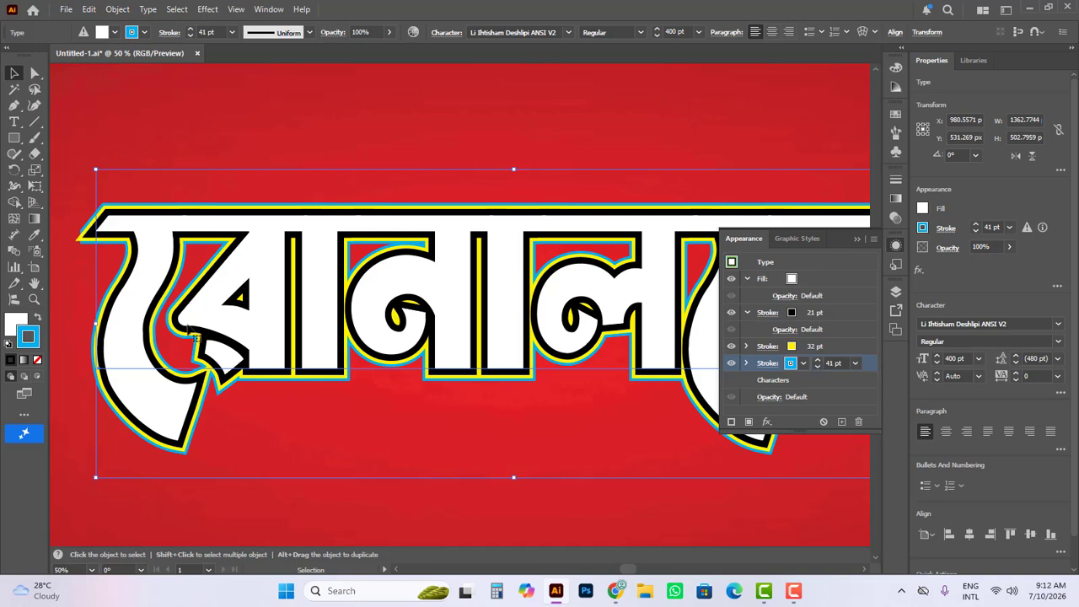
# Examine the outline at the first letter's corner up close and set the light blue stroke's weight to 42 pt
pyautogui.hotkey('ctrl', 'space')
pyautogui.click(172, 257)
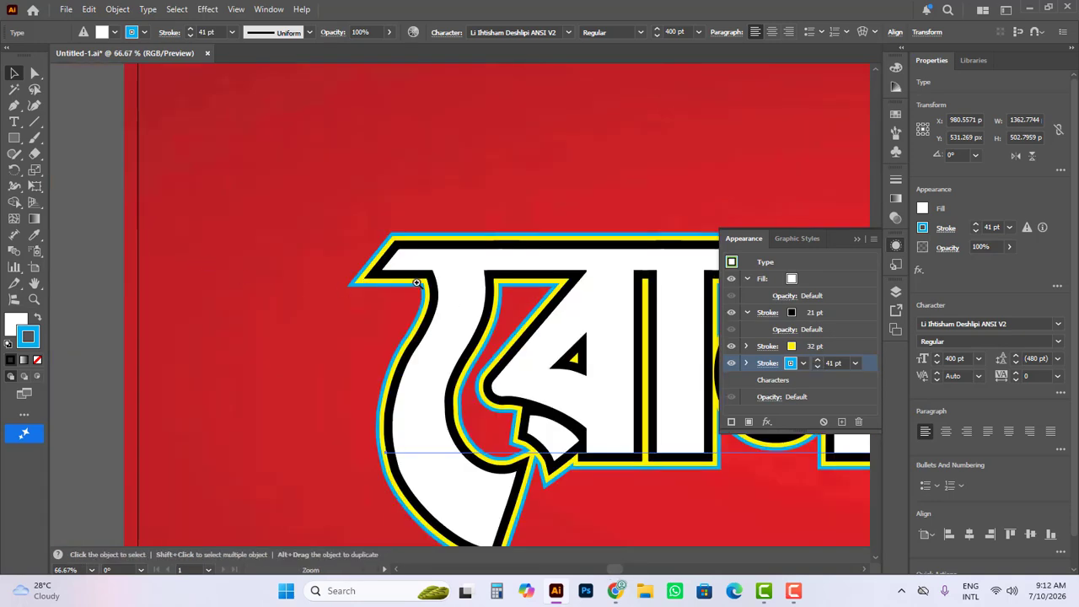
pyautogui.click(442, 283)
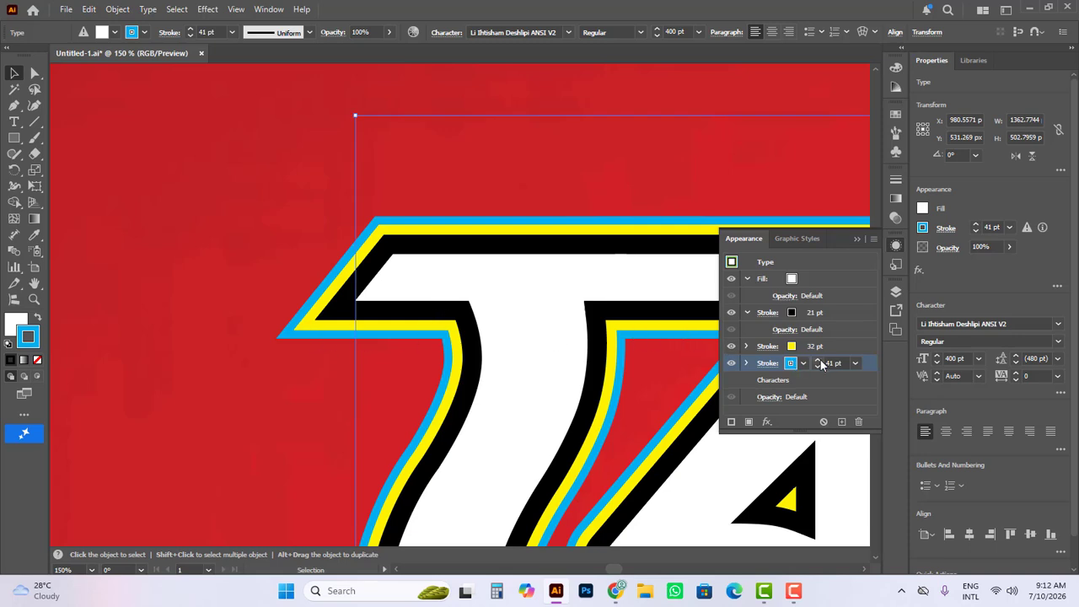
pyautogui.click(817, 360)
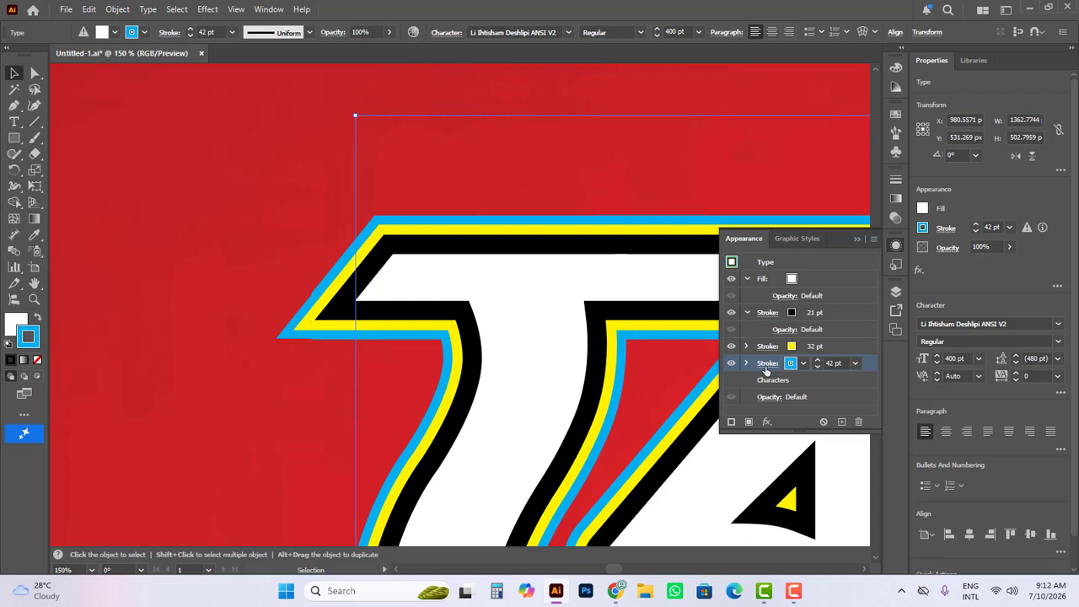
# Give the light blue stroke a round cap and round corner joins
pyautogui.click(766, 371)
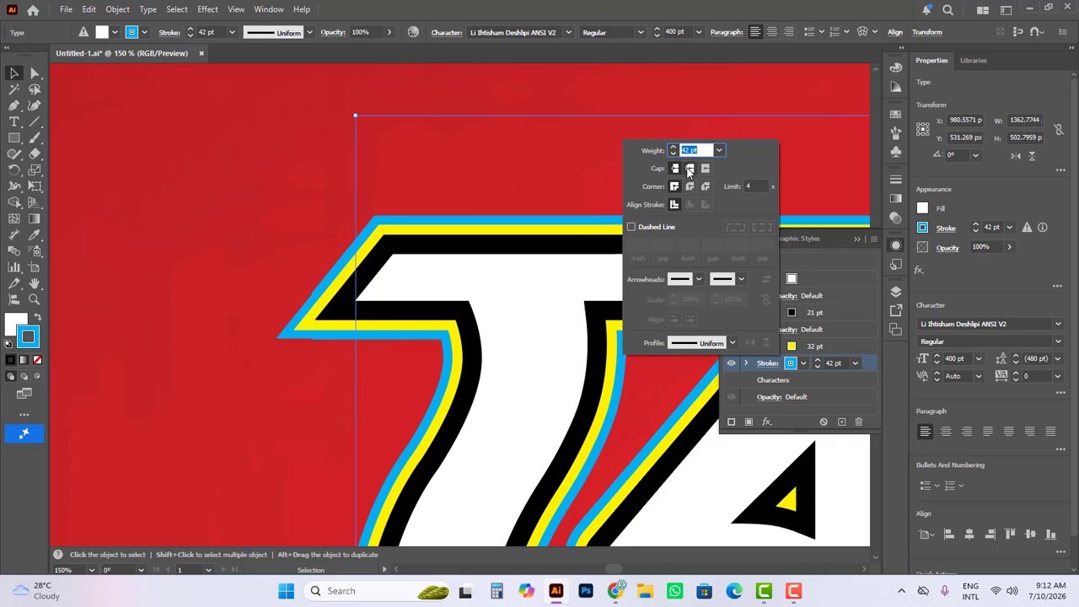
pyautogui.click(690, 168)
pyautogui.click(690, 186)
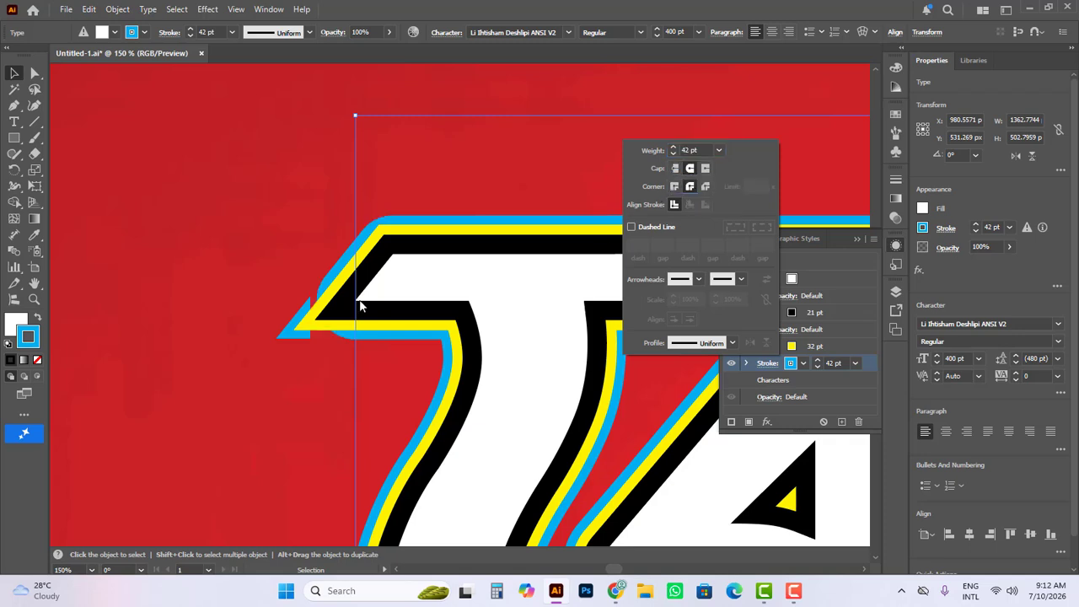
pyautogui.click(860, 345)
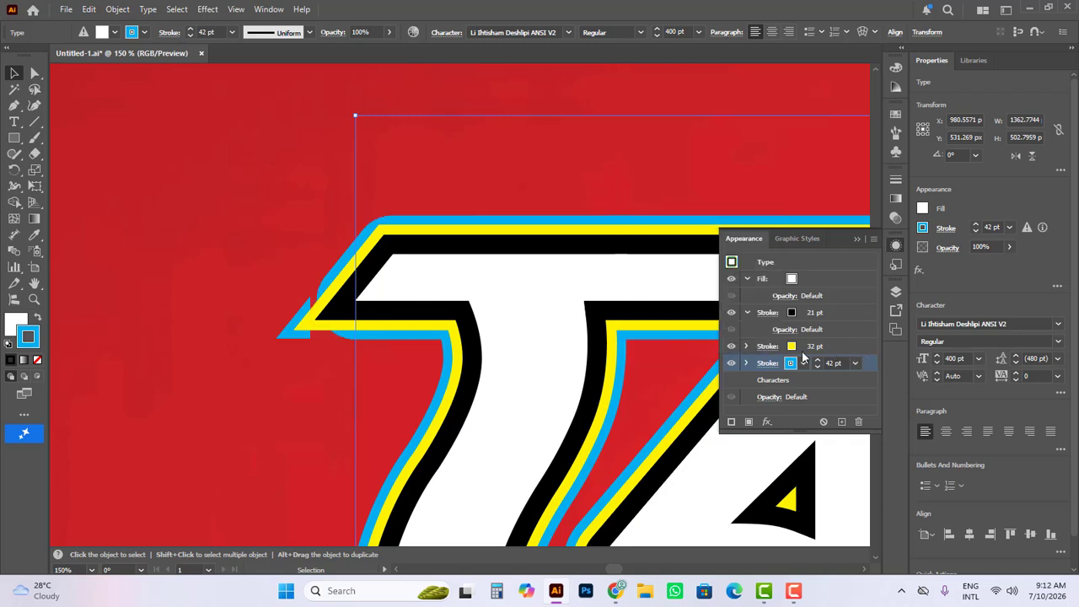
# Give the yellow stroke and the black stroke round caps and round corner joins
pyautogui.click(767, 351)
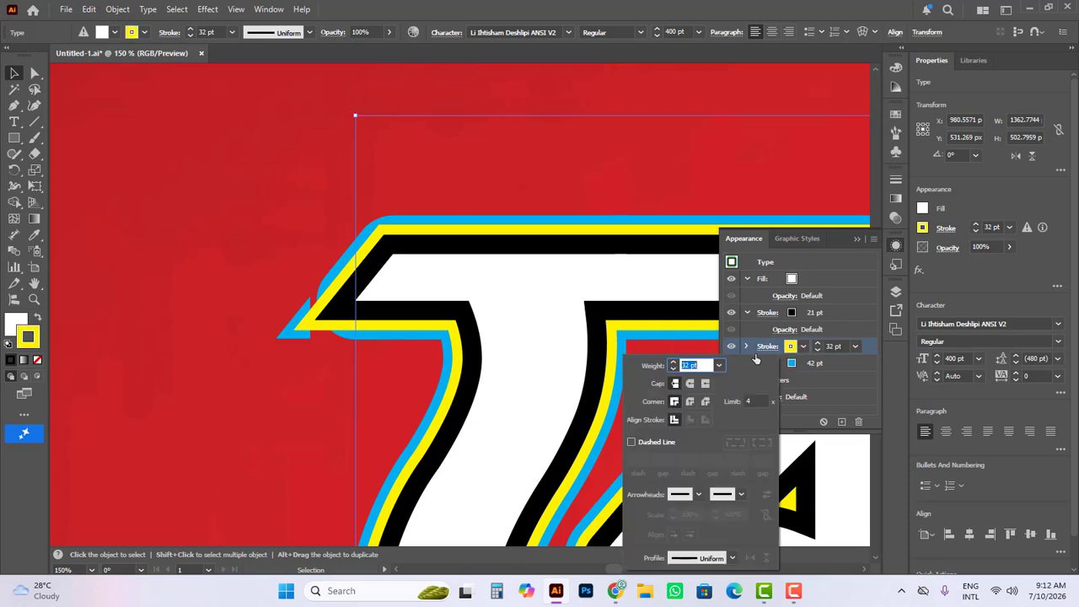
pyautogui.click(691, 402)
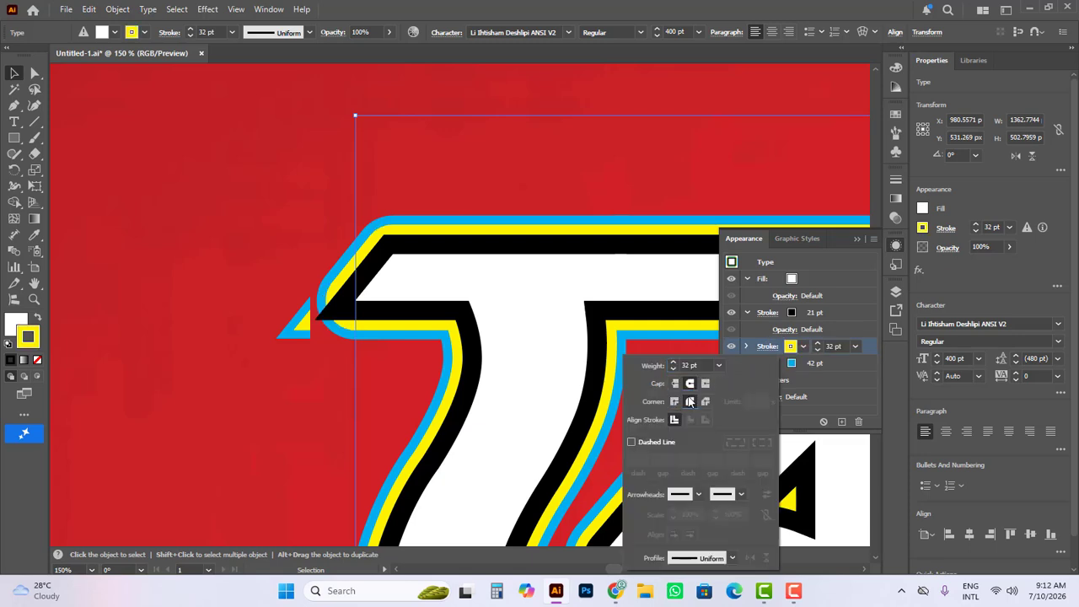
pyautogui.click(828, 315)
pyautogui.click(767, 312)
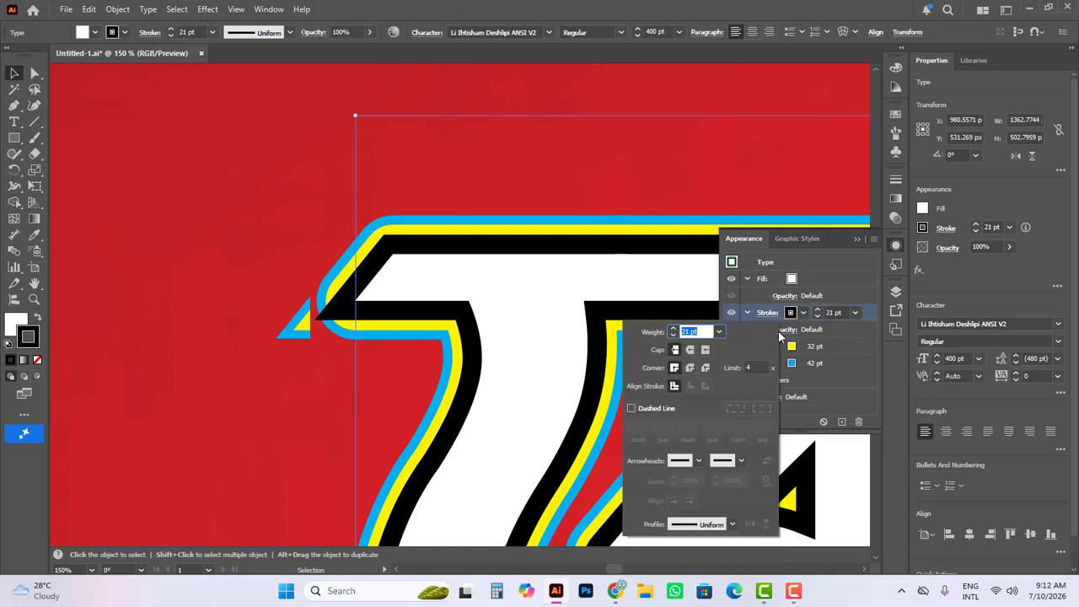
pyautogui.click(690, 350)
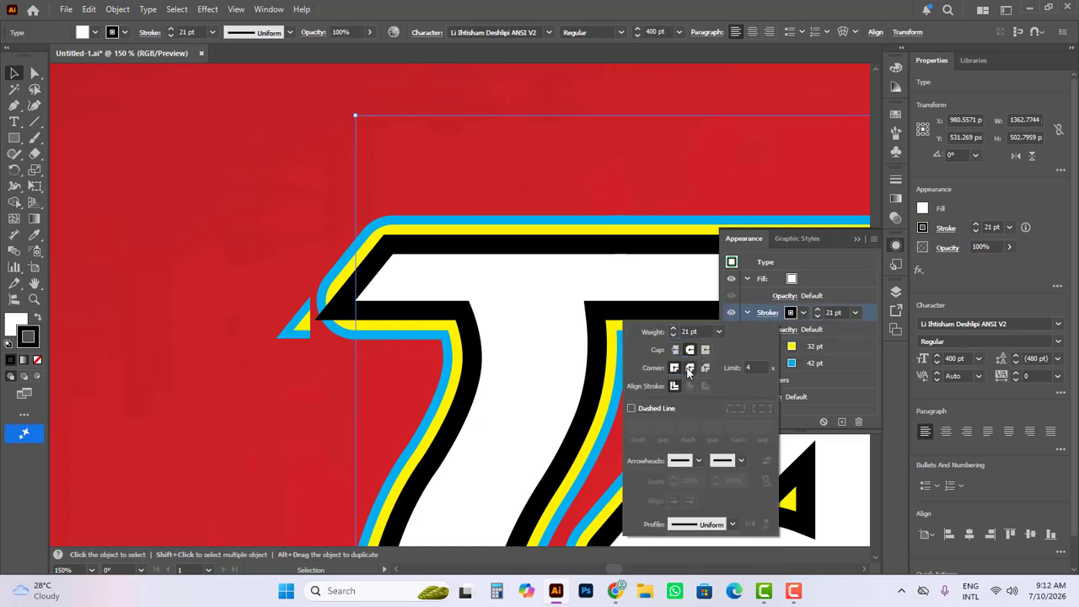
pyautogui.click(689, 368)
# Delete the red background behind the Bengali title, leaving the title on the empty artboard
pyautogui.keyDown('ctrl'); pyautogui.keyDown('alt'); pyautogui.click(261, 364); pyautogui.keyUp('alt'); pyautogui.keyUp('ctrl')
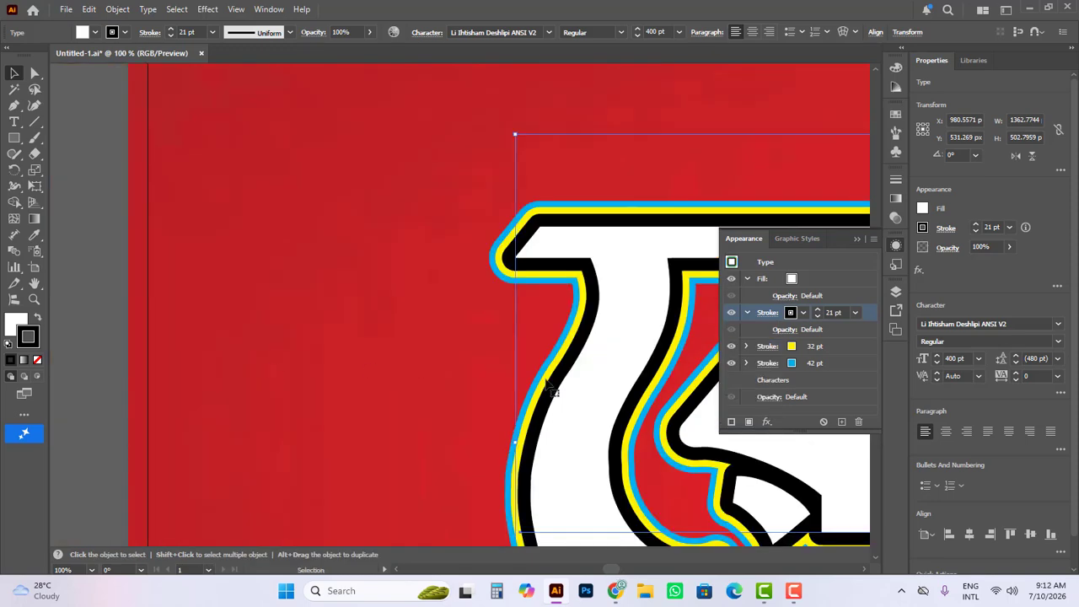
pyautogui.keyDown('ctrl'); pyautogui.keyDown('alt'); pyautogui.click(465, 388); pyautogui.keyUp('alt'); pyautogui.keyUp('ctrl')
pyautogui.keyDown('ctrl'); pyautogui.keyDown('alt'); pyautogui.click(464, 388); pyautogui.keyUp('alt'); pyautogui.keyUp('ctrl')
pyautogui.click(236, 364)
pyautogui.moveTo(532, 425); pyautogui.dragTo(263, 418)
pyautogui.keyDown('ctrl'); pyautogui.keyDown('alt'); pyautogui.click(482, 378); pyautogui.keyUp('alt'); pyautogui.keyUp('ctrl')
pyautogui.keyDown('ctrl'); pyautogui.keyDown('alt'); pyautogui.click(482, 379); pyautogui.keyUp('alt'); pyautogui.keyUp('ctrl')
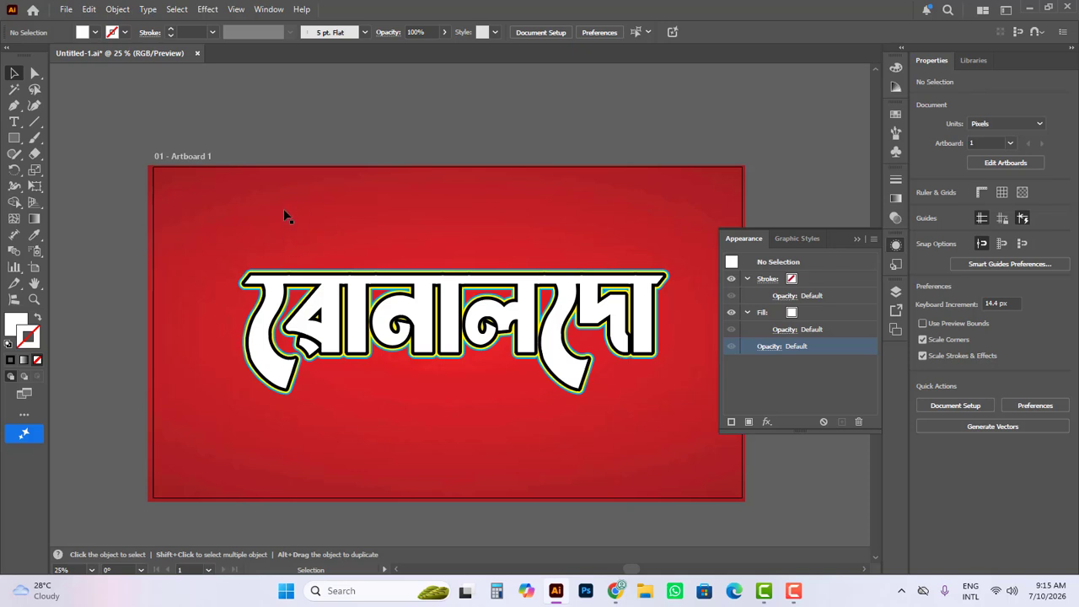
pyautogui.click(282, 213)
pyautogui.press('Delete')
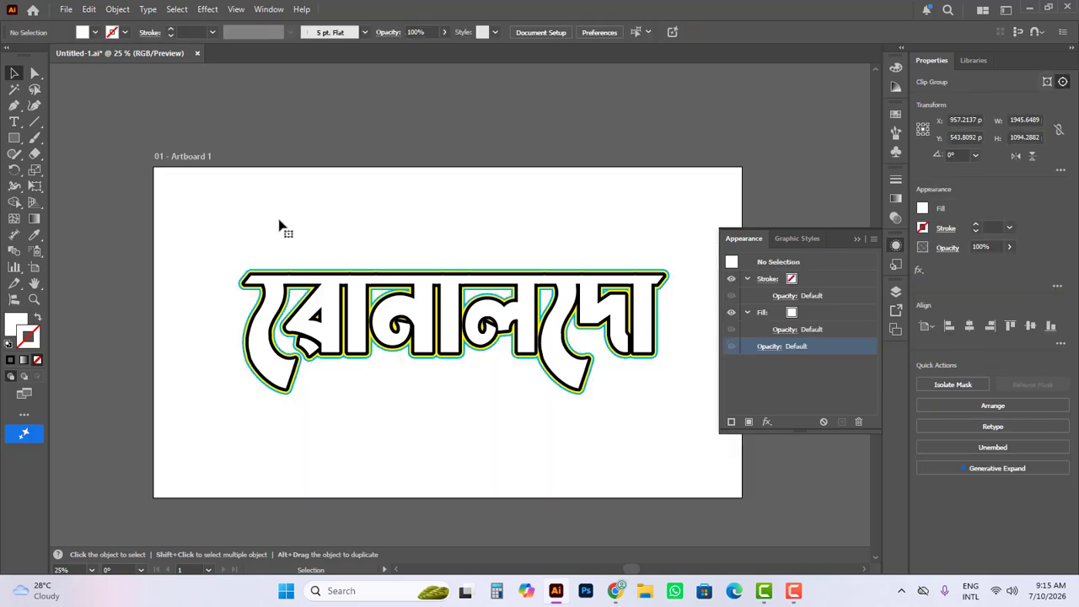
# Open the image abstract-luxury-gradient-blue-background-smooth-dark-blue-with-black-vignette-studio-banner from the Desktop folder
pyautogui.click(66, 9)
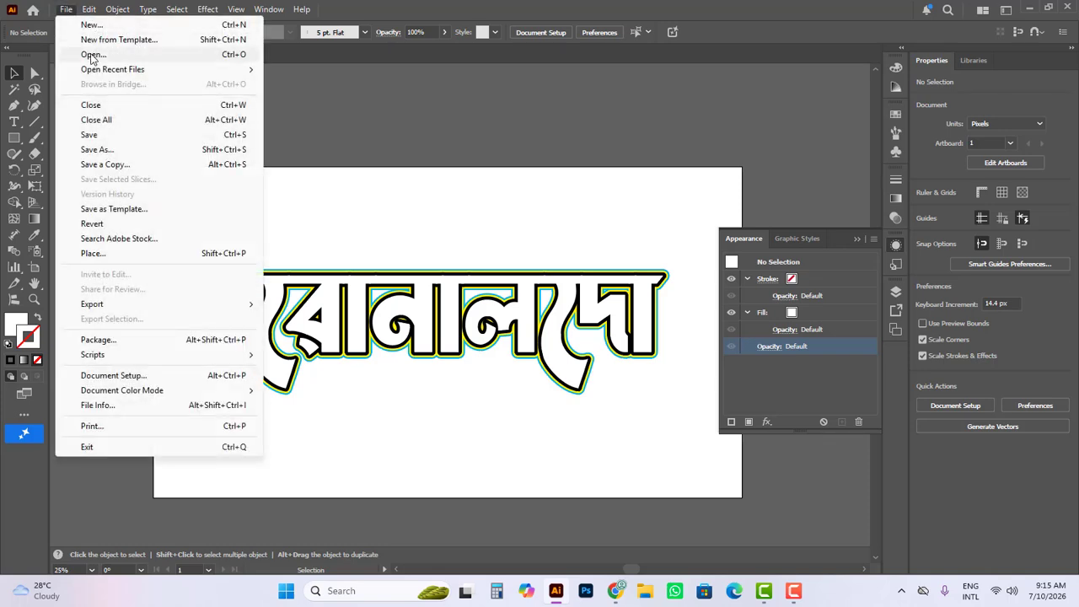
pyautogui.click(93, 53)
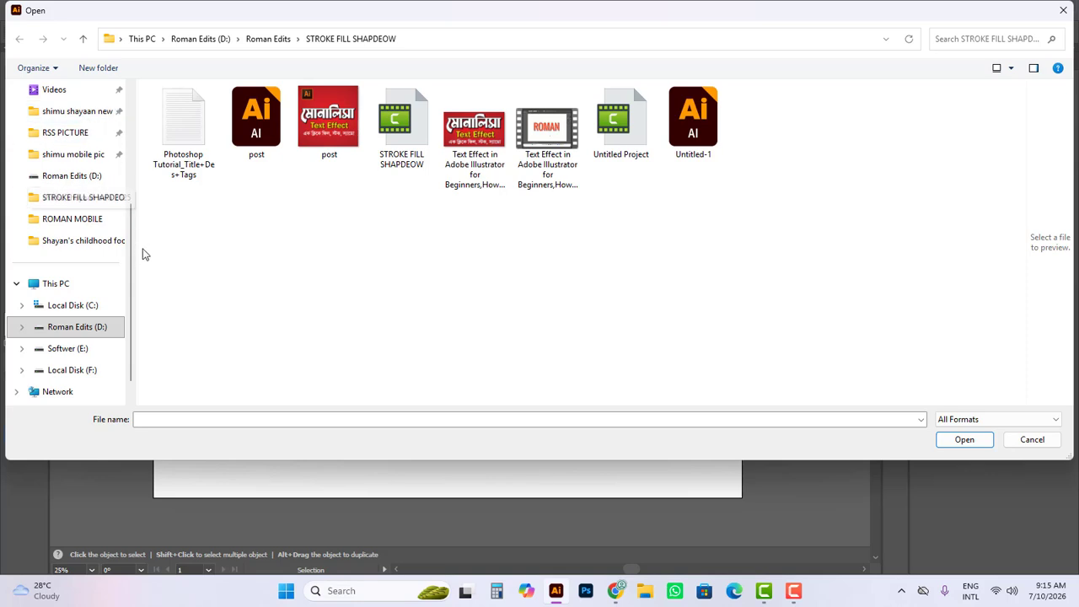
pyautogui.moveTo(134, 253); pyautogui.dragTo(136, 151)
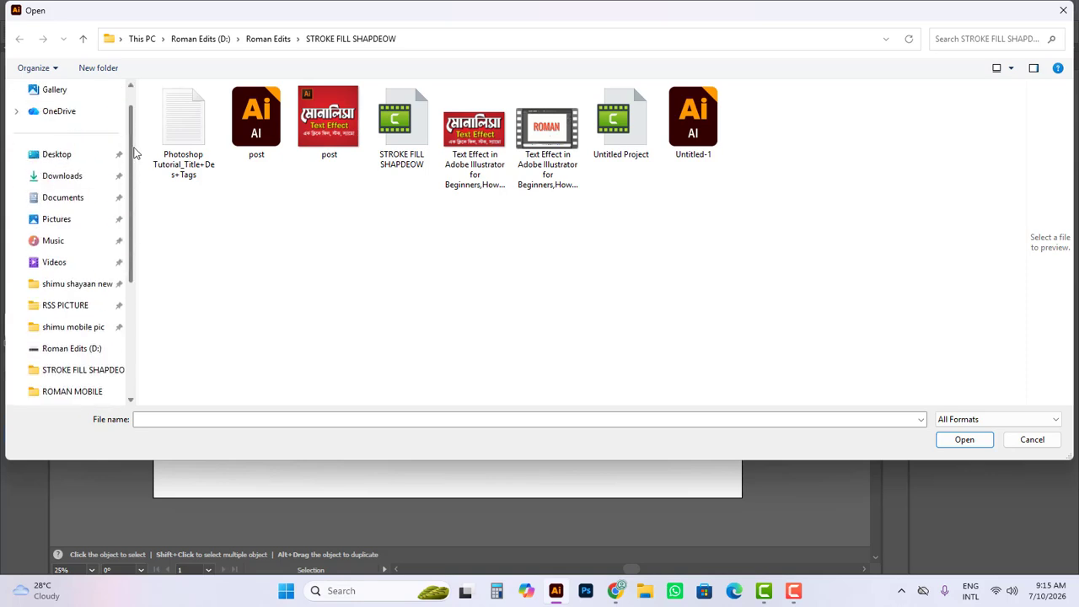
pyautogui.click(65, 158)
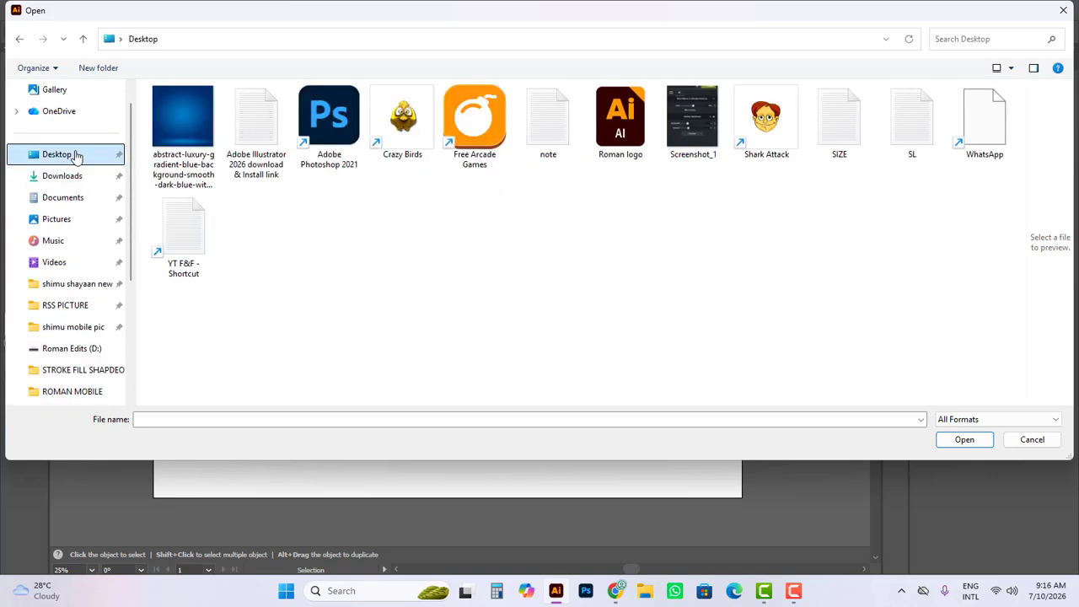
pyautogui.click(199, 119)
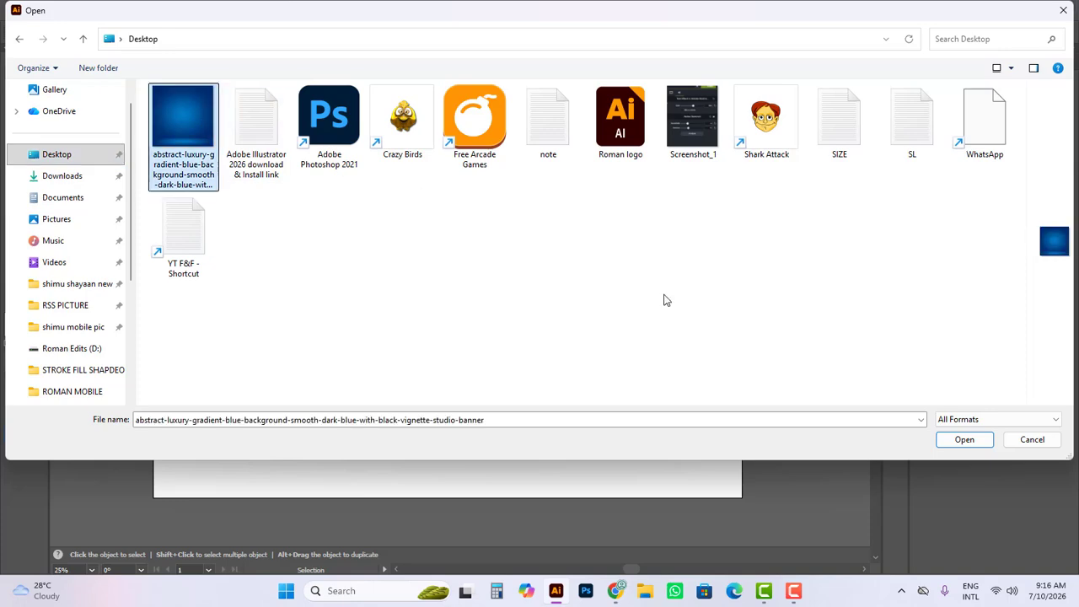
pyautogui.click(963, 439)
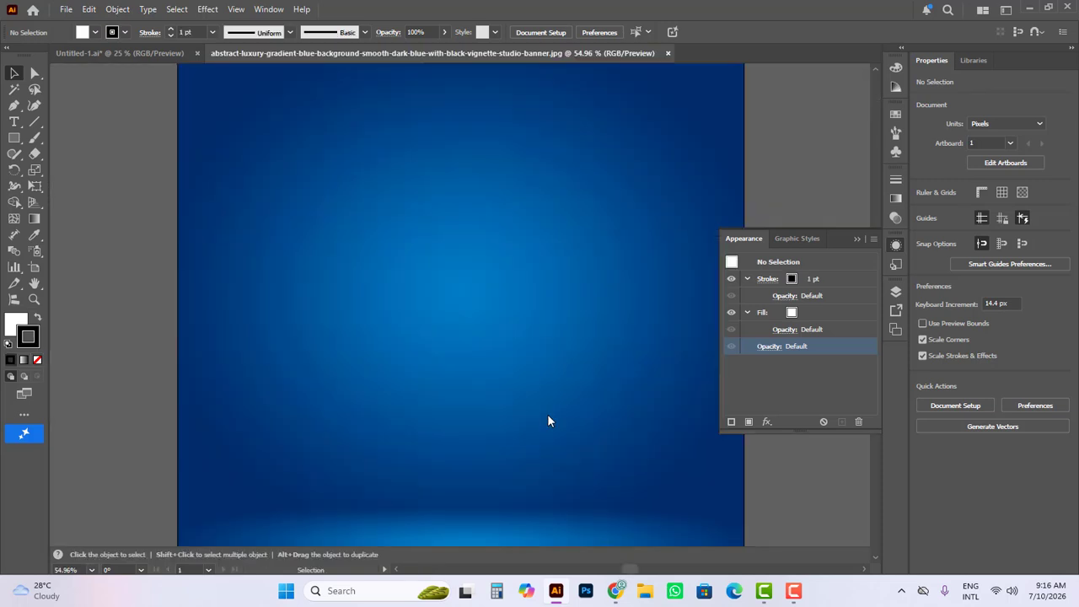
# Cut the blue gradient image from its own document and paste it into Untitled-1.ai
pyautogui.keyDown('ctrl'); pyautogui.keyDown('alt'); pyautogui.click(518, 384); pyautogui.keyUp('alt'); pyautogui.keyUp('ctrl')
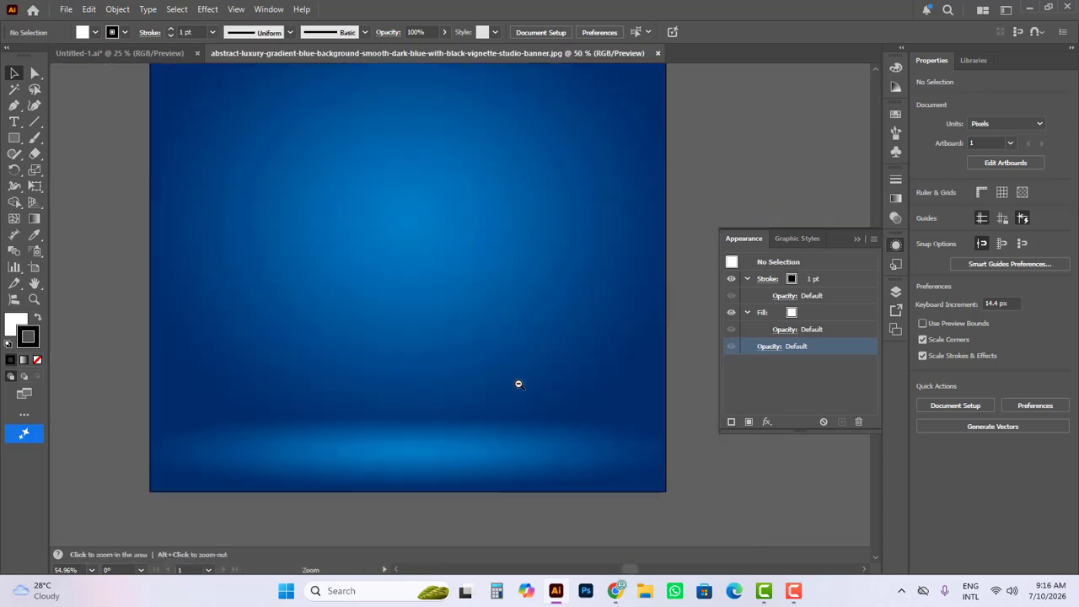
pyautogui.keyDown('ctrl'); pyautogui.keyDown('alt'); pyautogui.click(508, 349); pyautogui.keyUp('alt'); pyautogui.keyUp('ctrl')
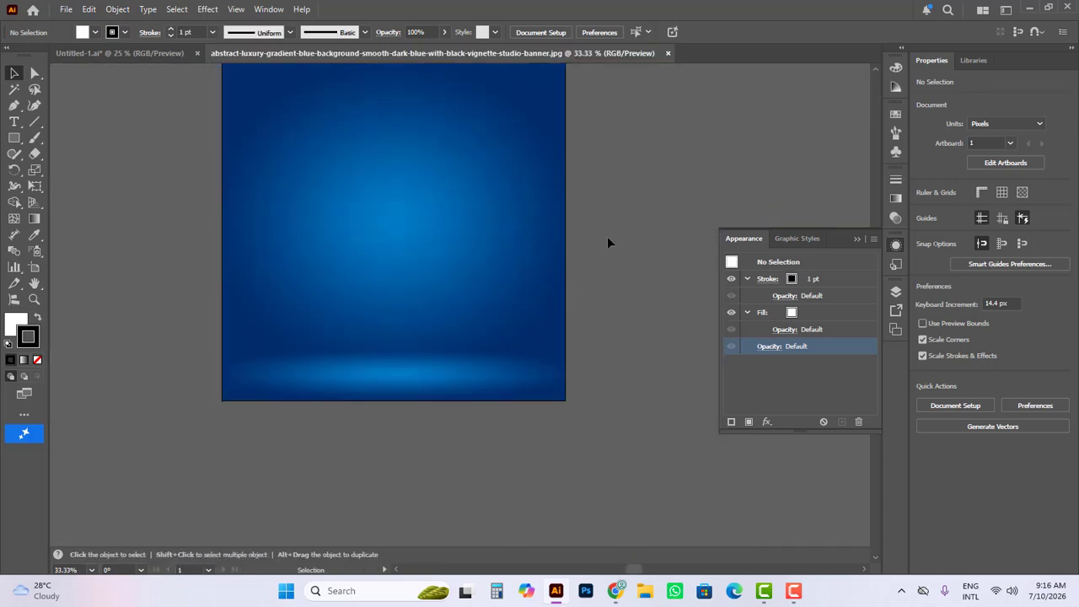
pyautogui.moveTo(460, 289); pyautogui.dragTo(460, 289)
pyautogui.hotkey('ctrl', 'x')
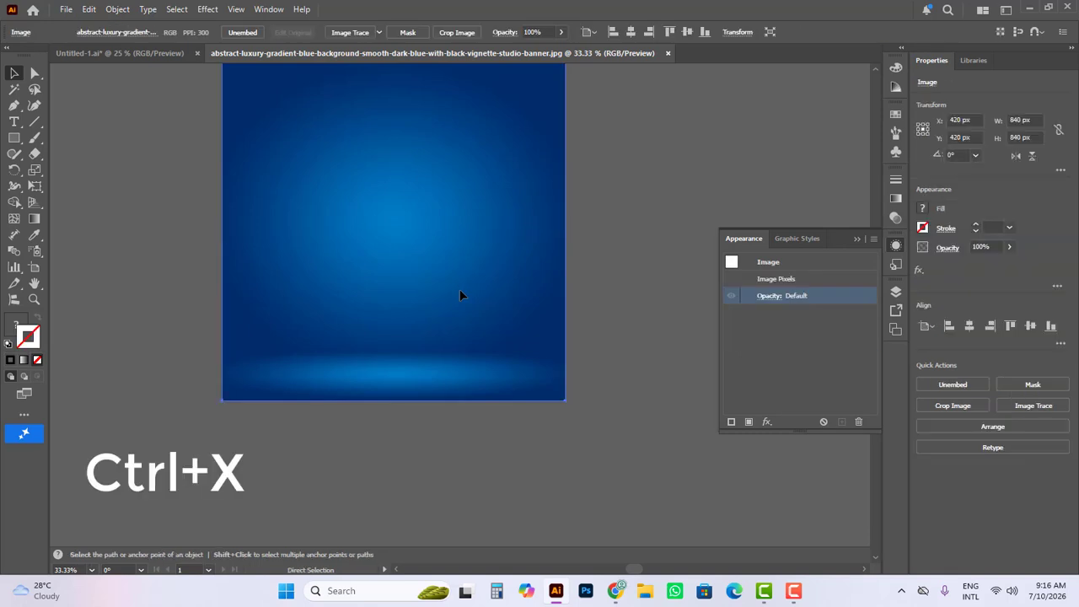
pyautogui.click(127, 52)
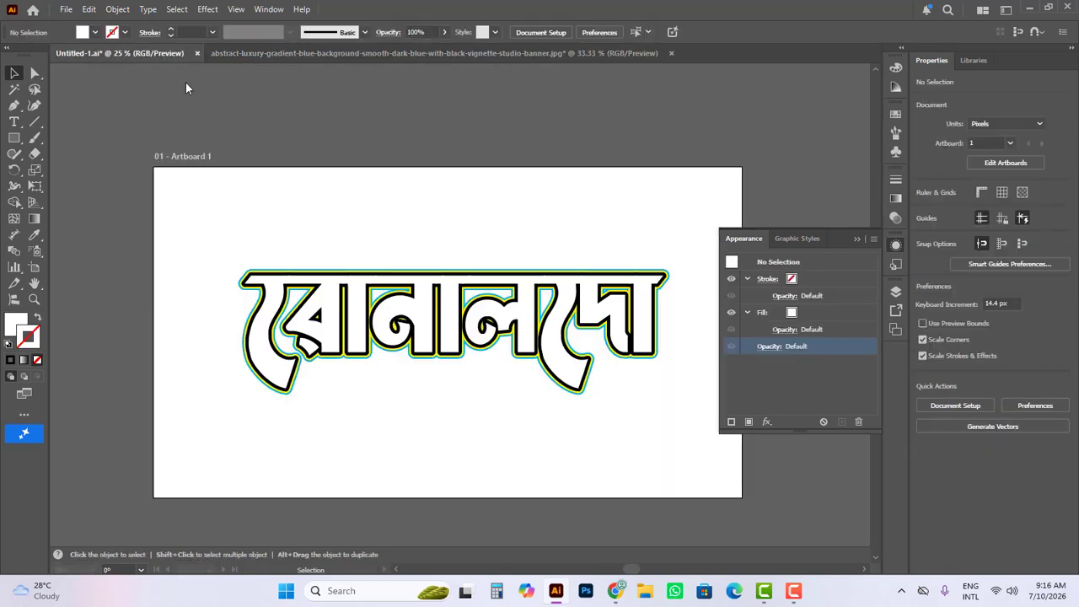
pyautogui.hotkey('ctrl', 'v')
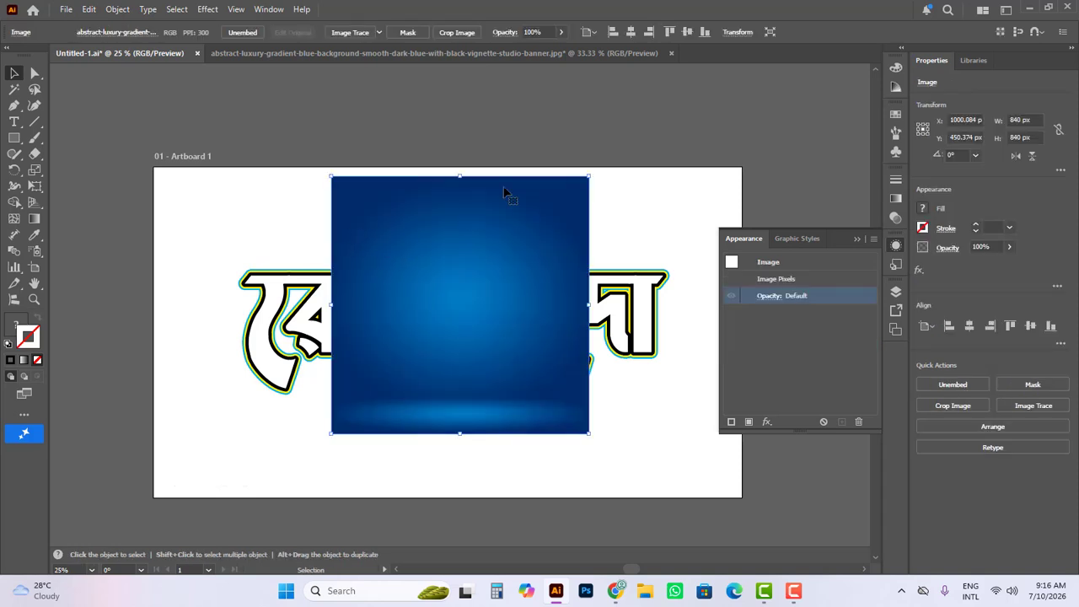
# Align the blue image to the artboard's top-left corner and stretch it to cover the artboard
pyautogui.click(613, 32)
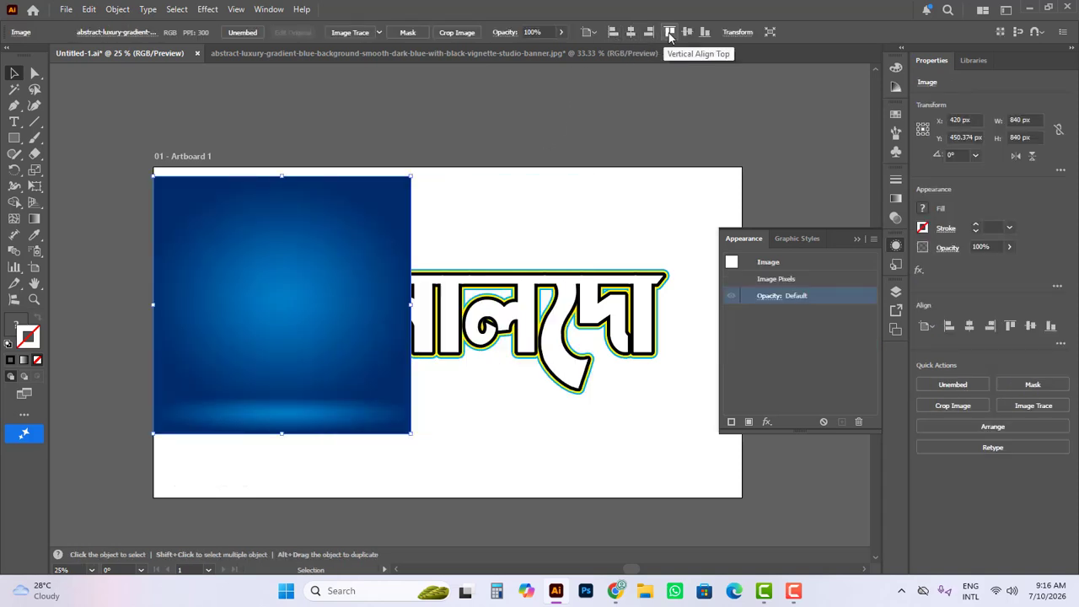
pyautogui.click(669, 32)
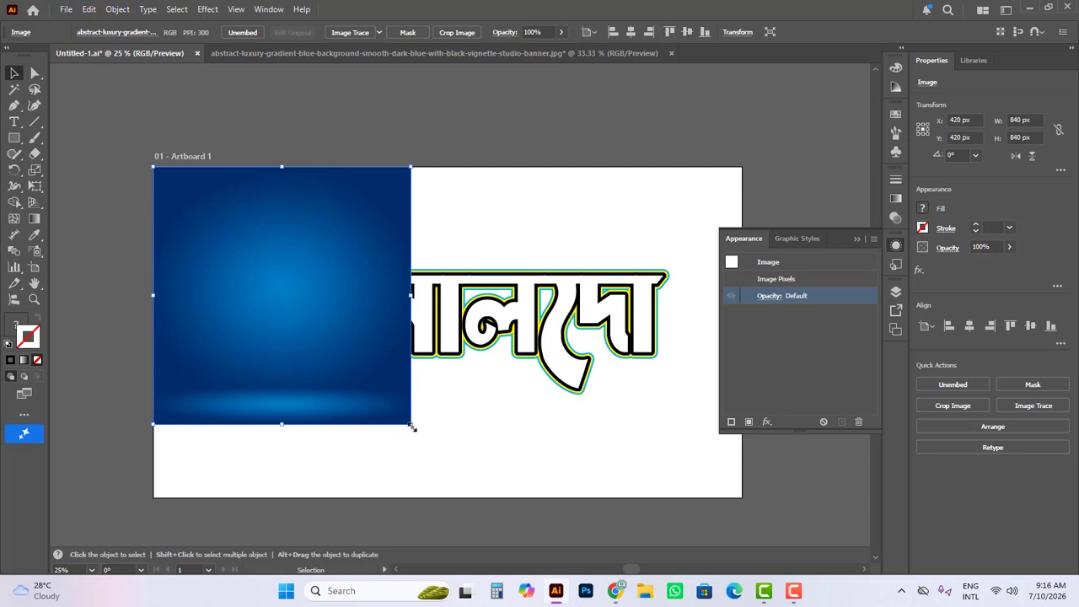
pyautogui.moveTo(411, 427); pyautogui.dragTo(743, 501)
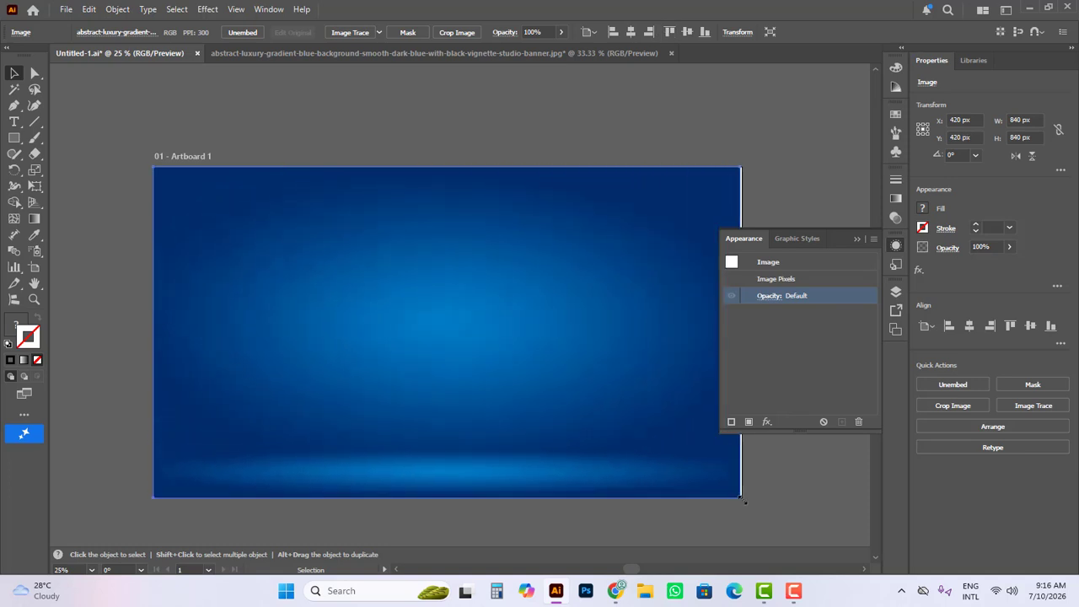
# Send the blue background image to the back, behind the Bengali title
pyautogui.rightClick(454, 297)
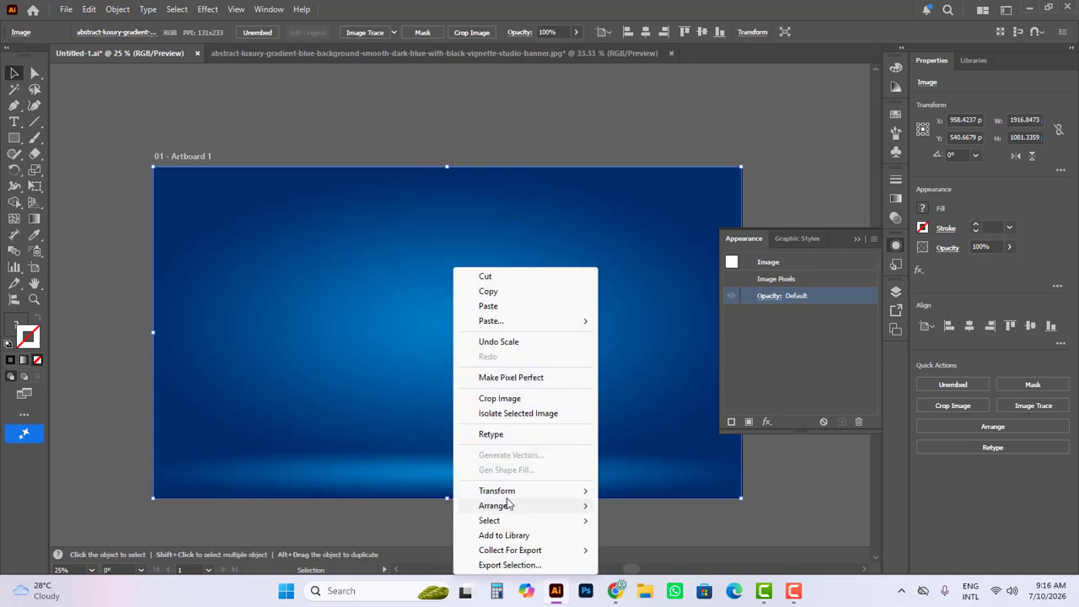
pyautogui.moveTo(507, 511)
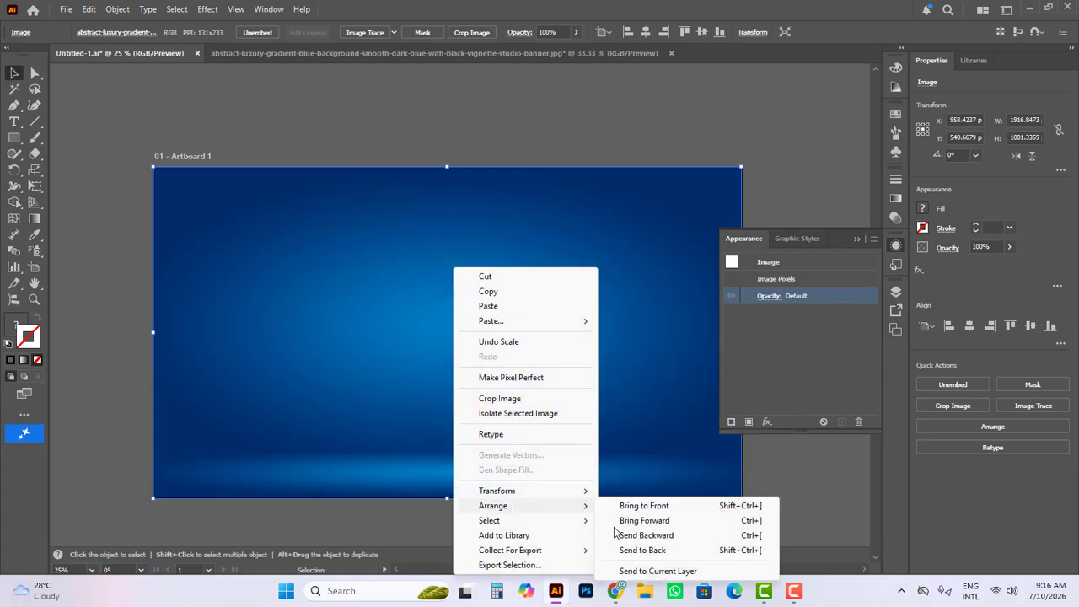
pyautogui.click(649, 552)
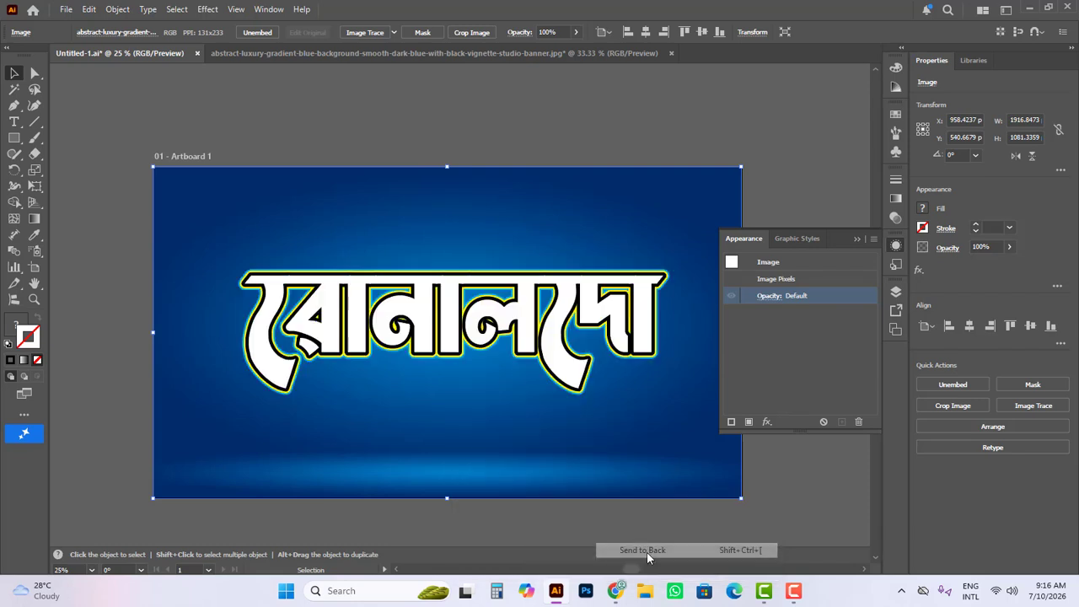
# Select the Bengali title and change its fill colour to RGB Red
pyautogui.press('z')
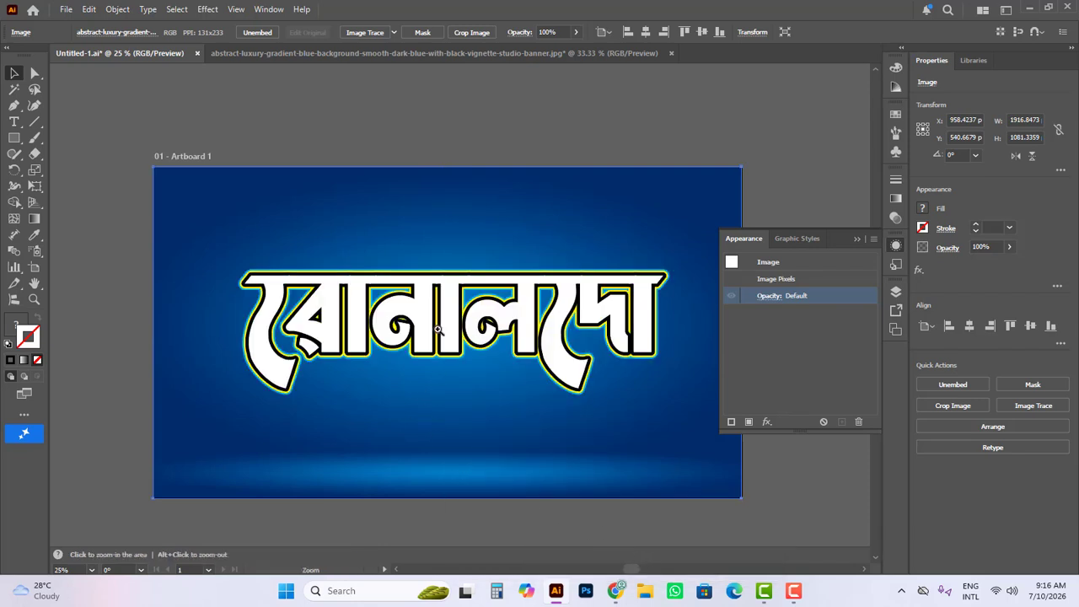
pyautogui.click(439, 330)
pyautogui.click(377, 305)
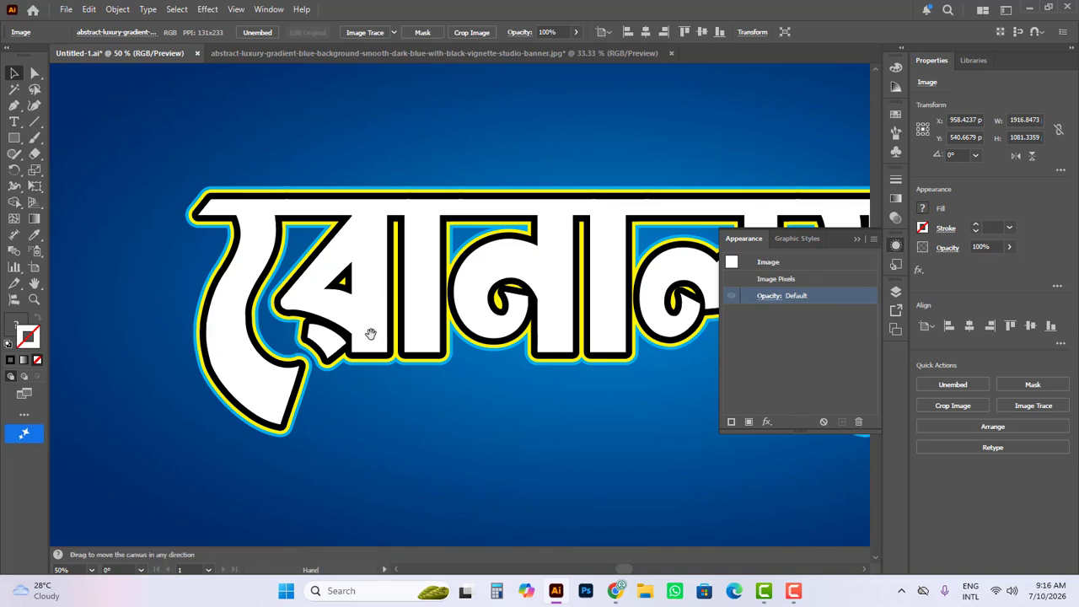
pyautogui.moveTo(368, 329); pyautogui.dragTo(396, 321)
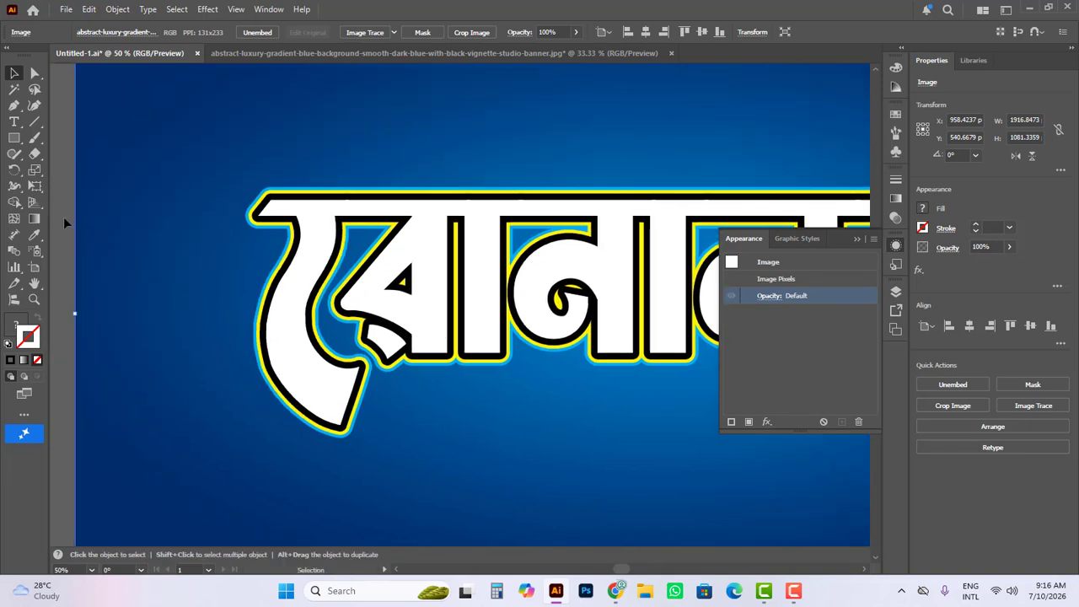
pyautogui.click(63, 217)
pyautogui.click(430, 256)
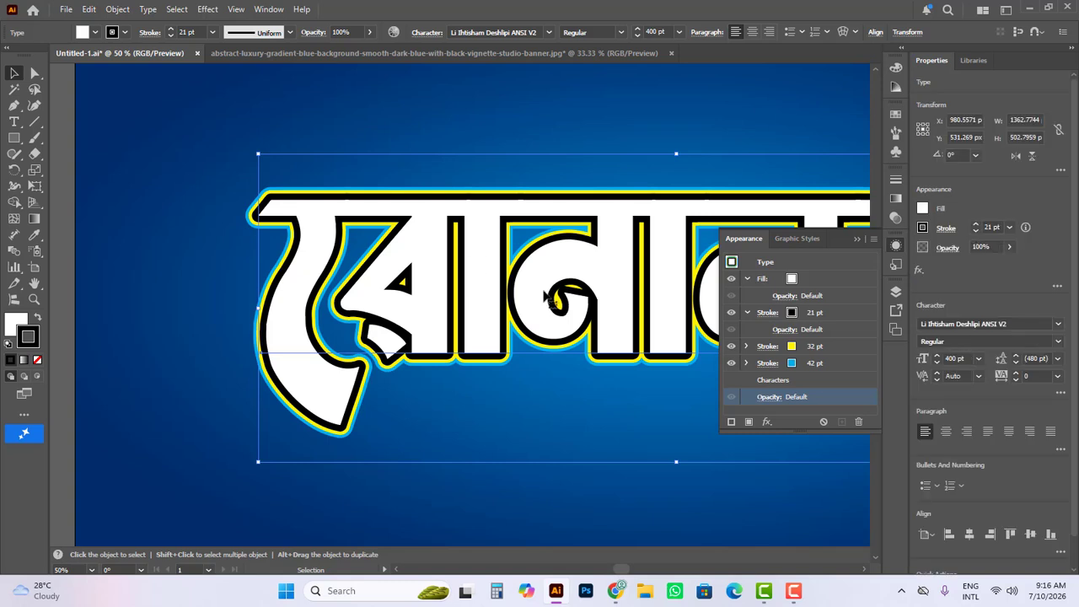
pyautogui.click(794, 282)
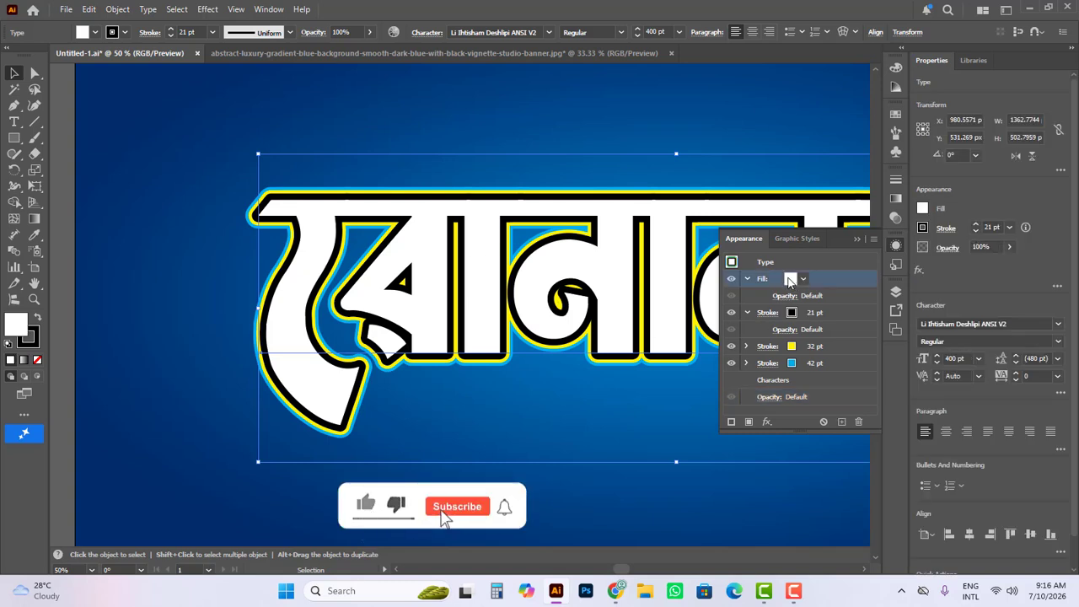
pyautogui.click(796, 280)
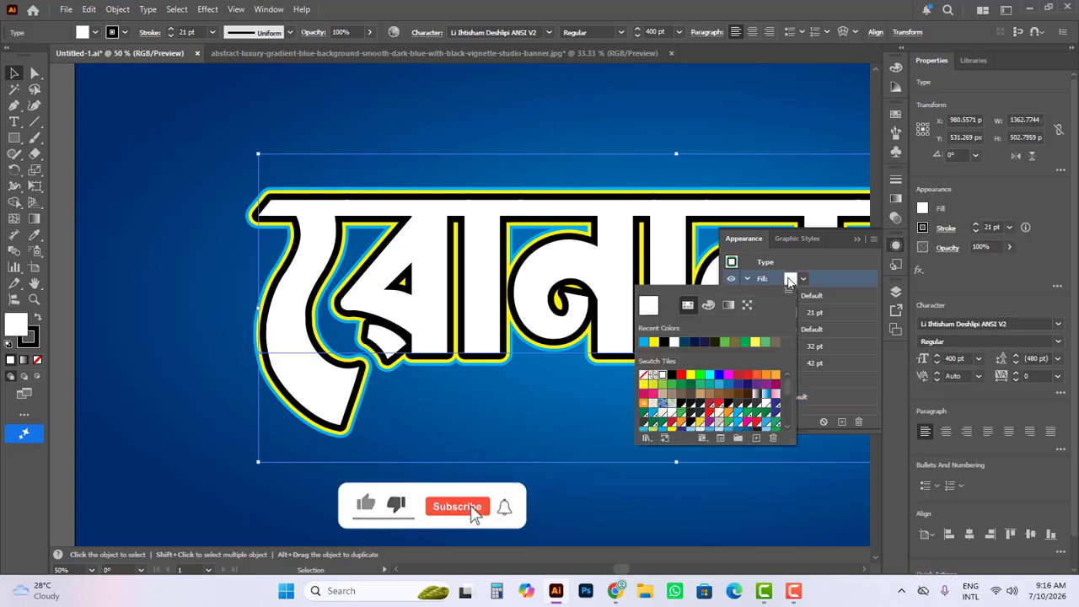
pyautogui.click(682, 376)
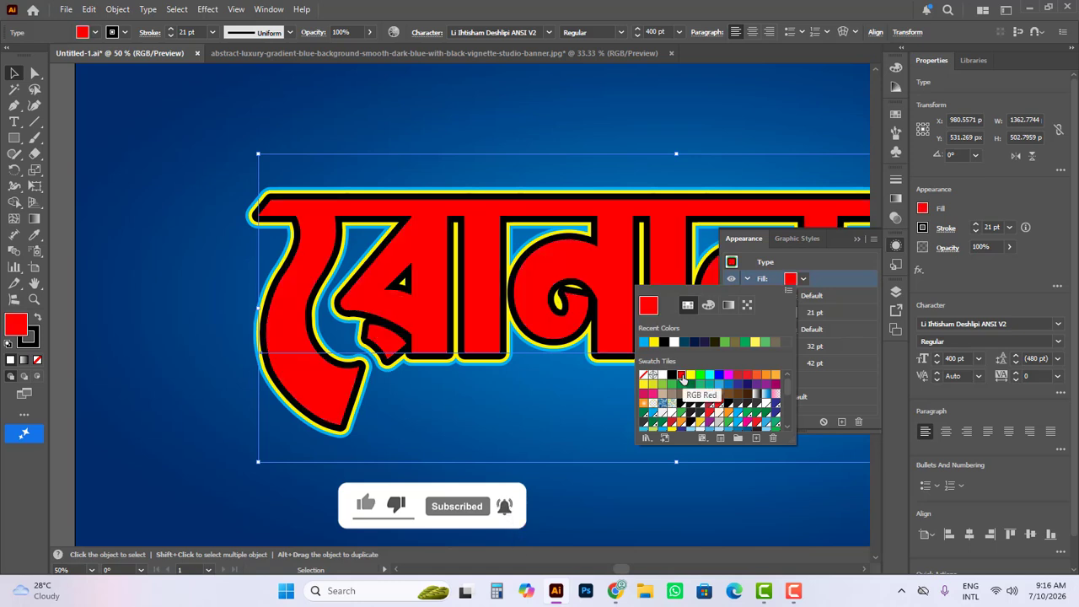
pyautogui.click(844, 282)
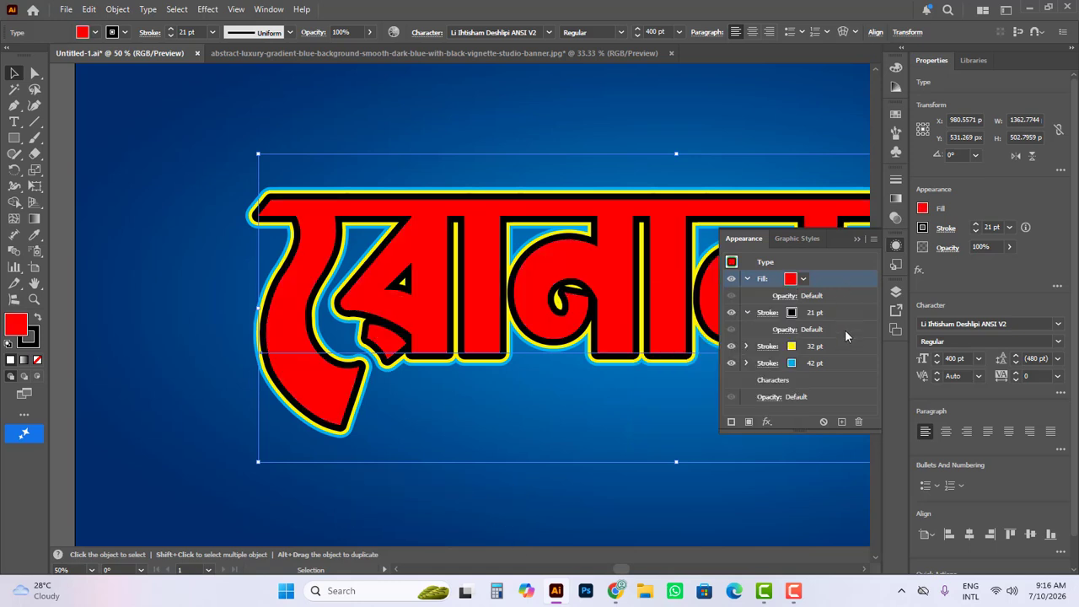
# Recolour the title's 21 pt black stroke to white from the recent colours
pyautogui.click(793, 317)
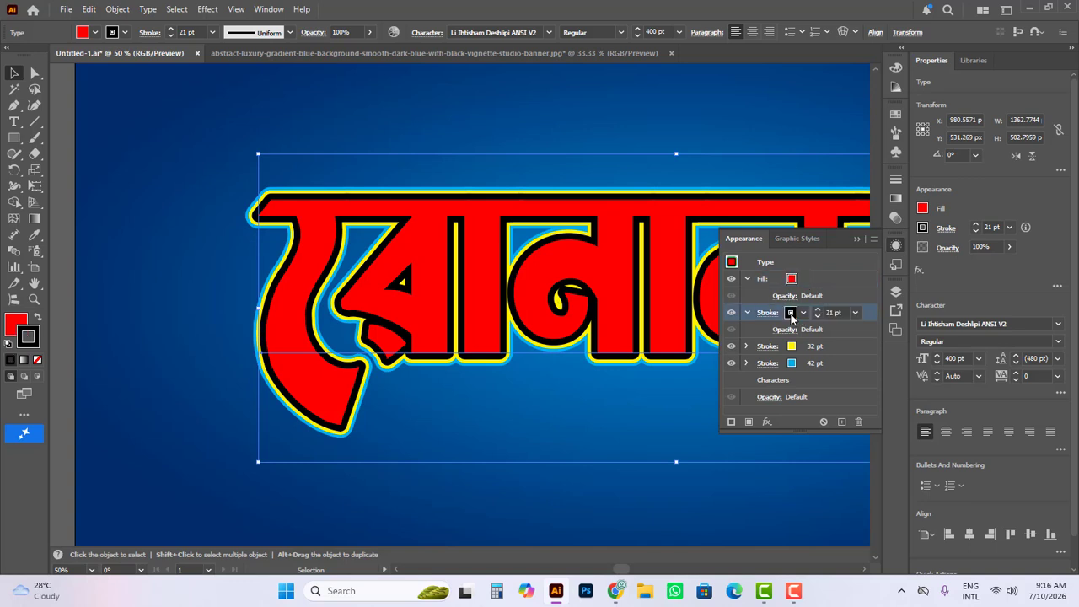
pyautogui.click(792, 317)
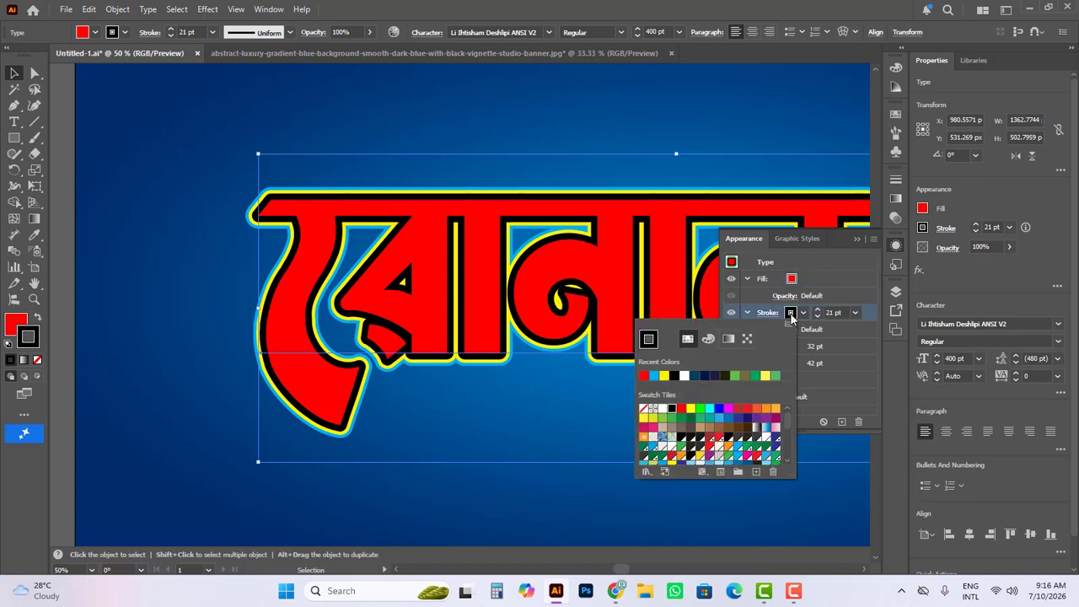
pyautogui.click(684, 377)
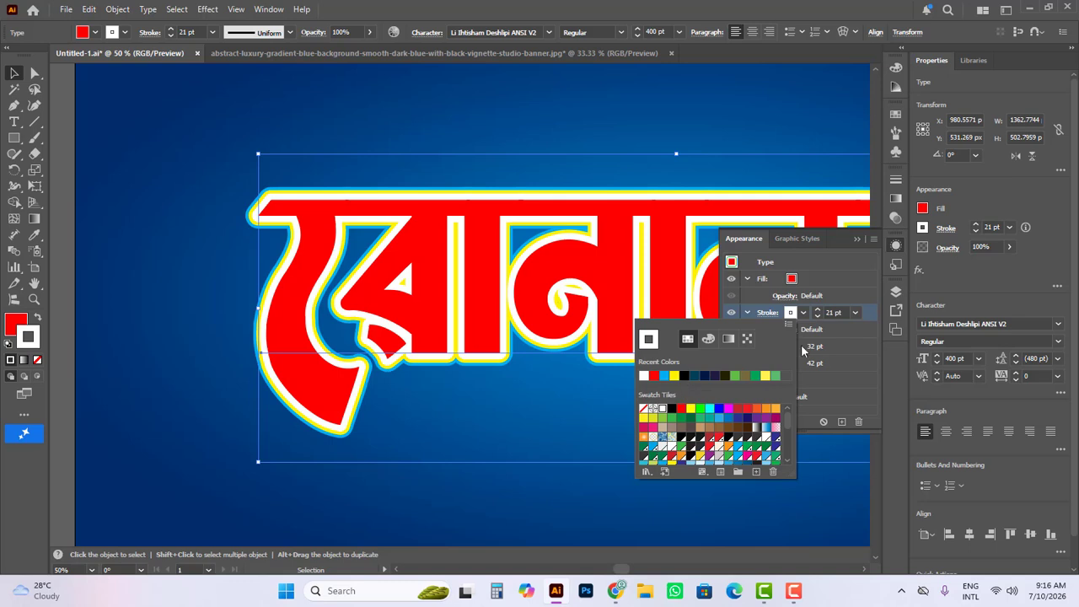
# Recolour the title's 32 pt yellow stroke to black from the recent colours
pyautogui.click(864, 325)
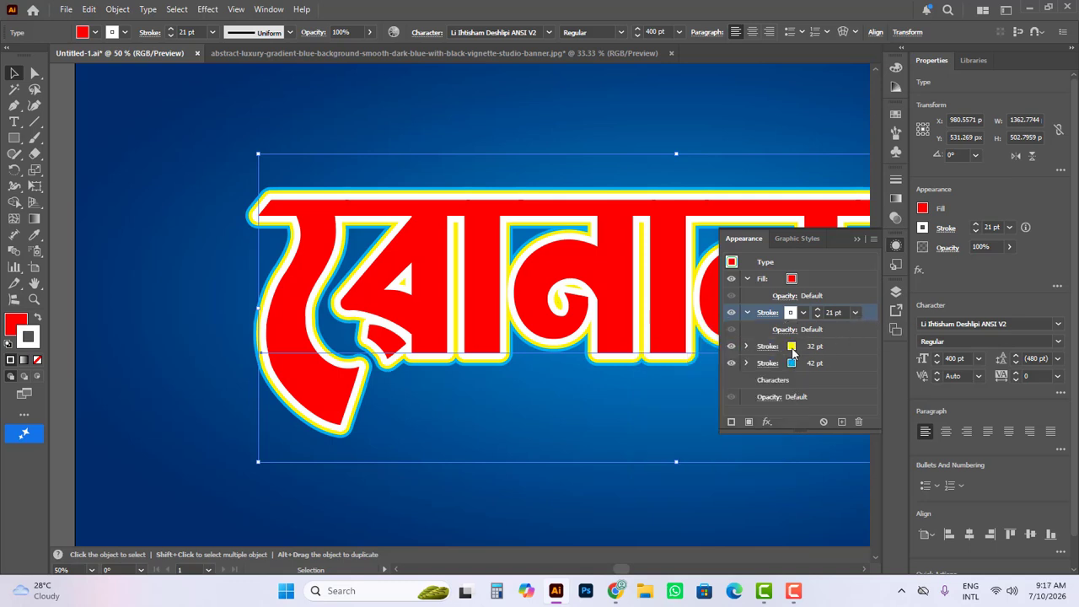
pyautogui.click(791, 353)
pyautogui.click(792, 348)
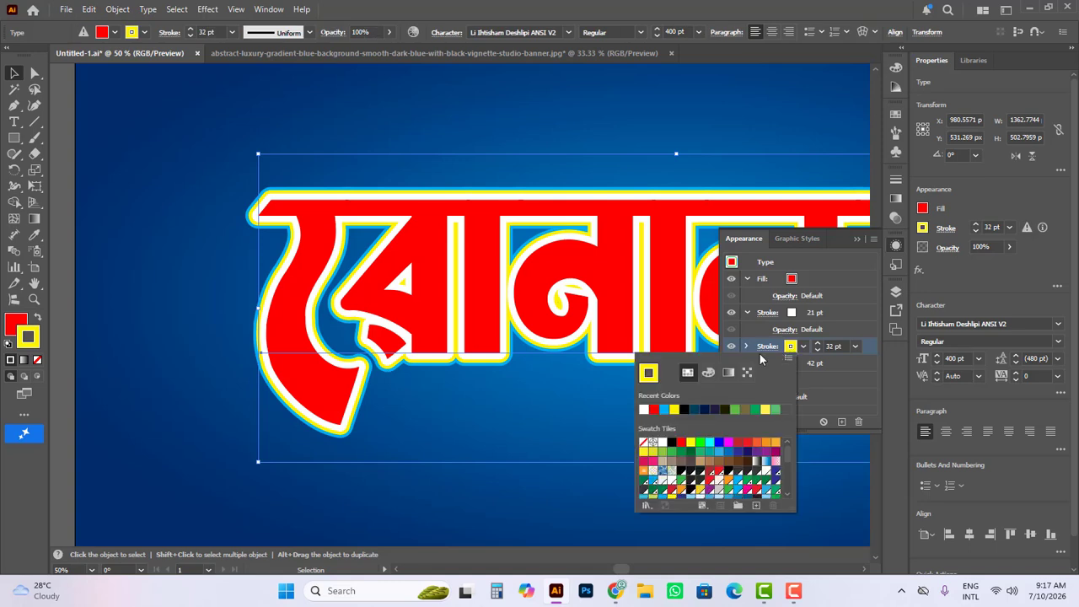
pyautogui.click(683, 410)
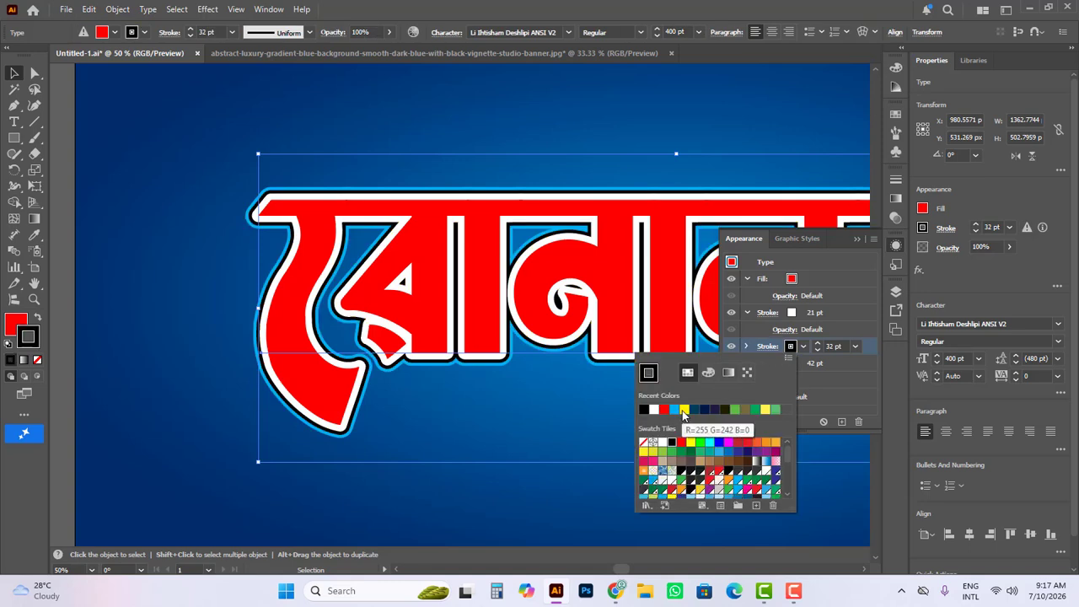
pyautogui.click(874, 350)
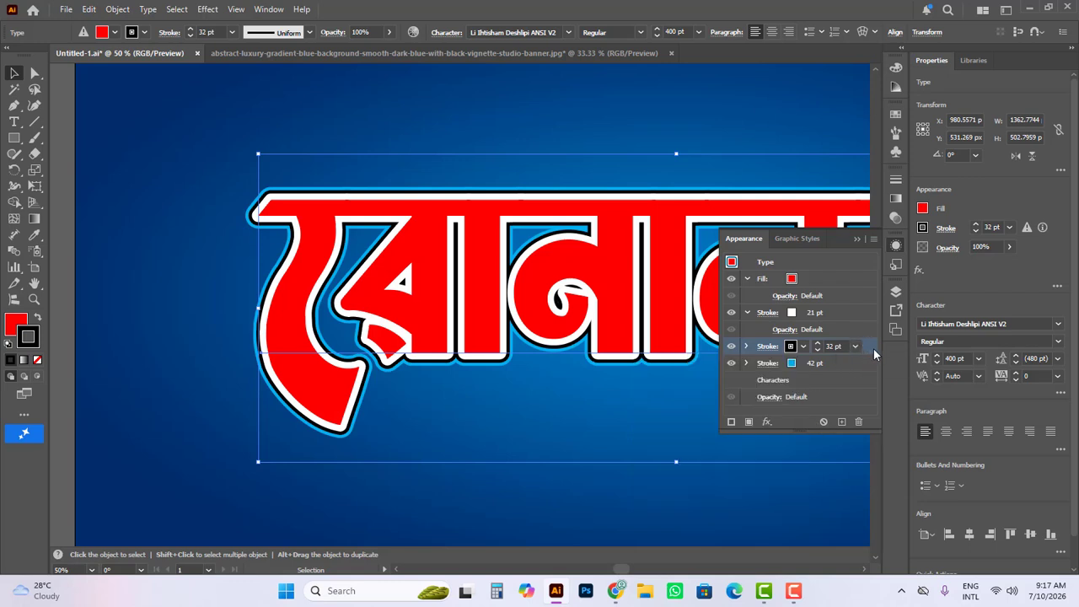
# Recolour the title's 42 pt light blue stroke to a dark navy blue swatch
pyautogui.click(791, 364)
pyautogui.click(791, 364)
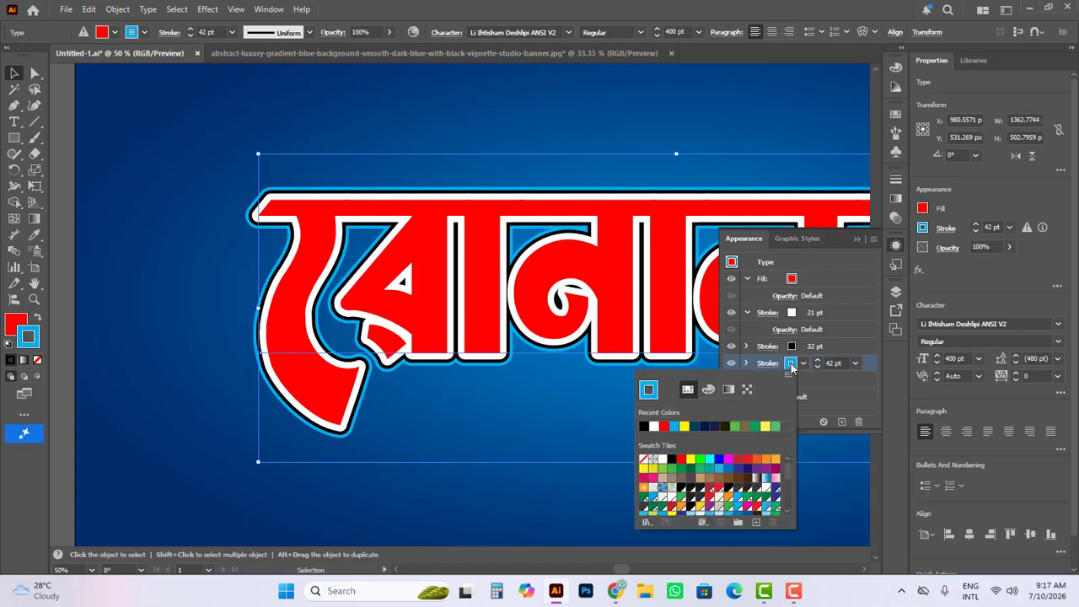
pyautogui.click(718, 460)
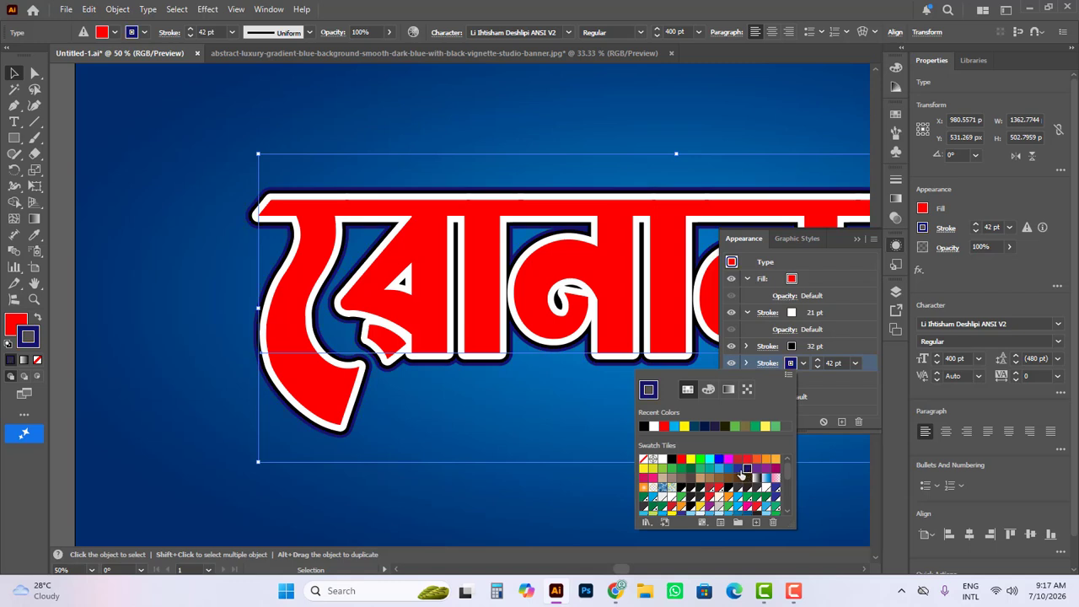
pyautogui.click(69, 263)
# Select all of the styled title's text and replace it with "নেইমার"
pyautogui.hotkey('ctrl', 'alt', 'space')
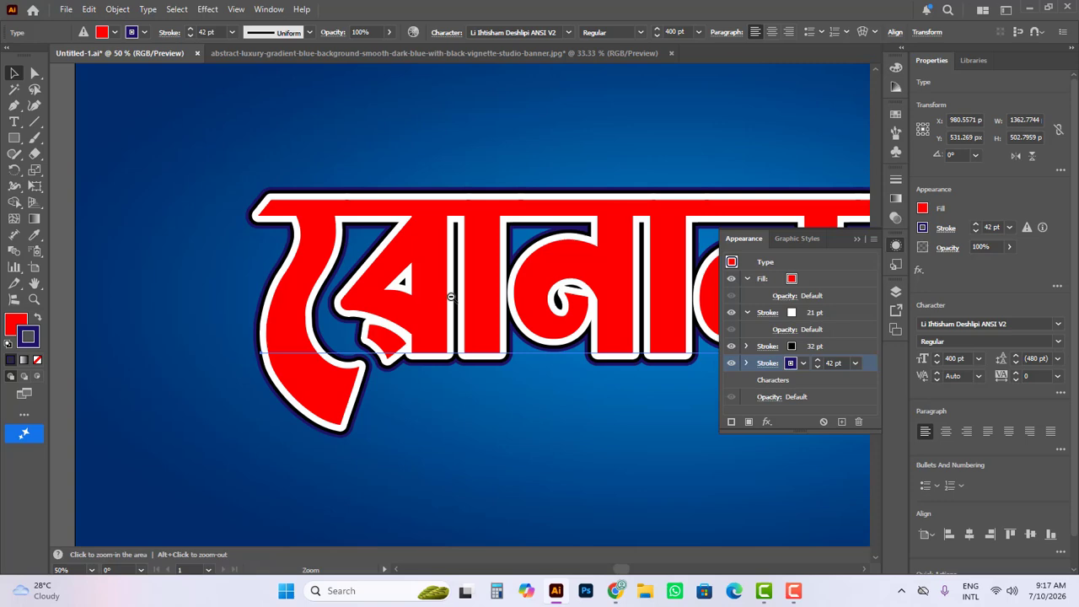
pyautogui.keyDown('ctrl'); pyautogui.keyDown('alt'); pyautogui.click(495, 306); pyautogui.keyUp('alt'); pyautogui.keyUp('ctrl')
pyautogui.moveTo(637, 337); pyautogui.dragTo(453, 312)
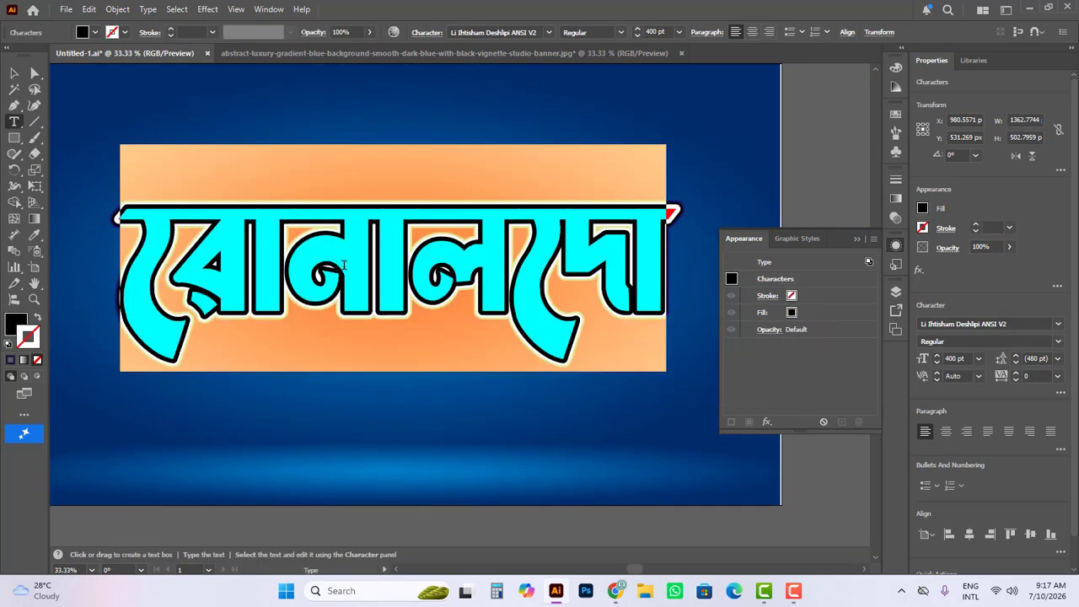
pyautogui.write('নে')
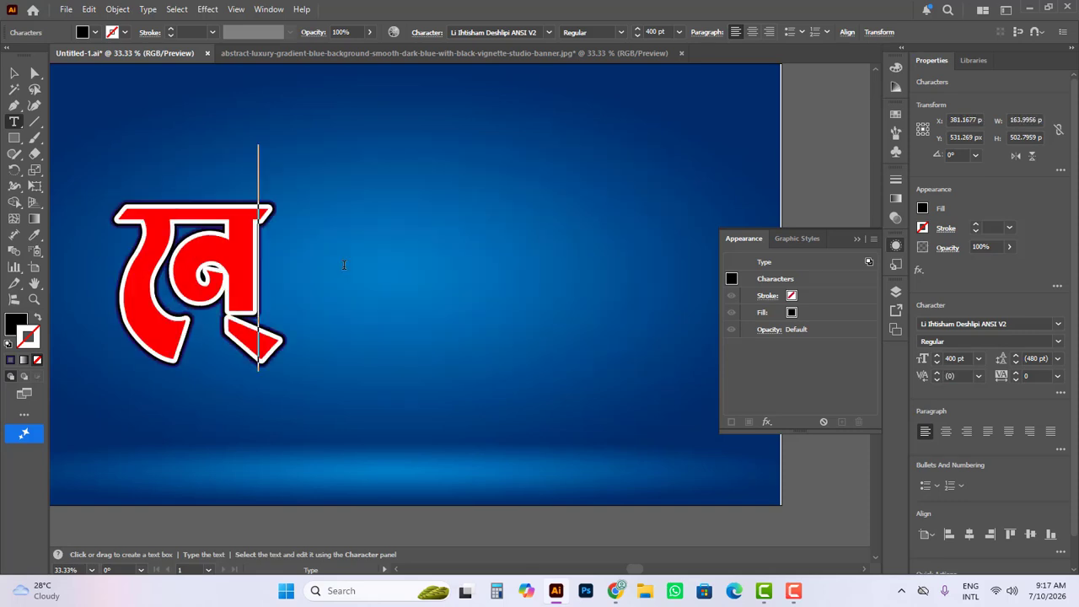
pyautogui.write('ইমার')
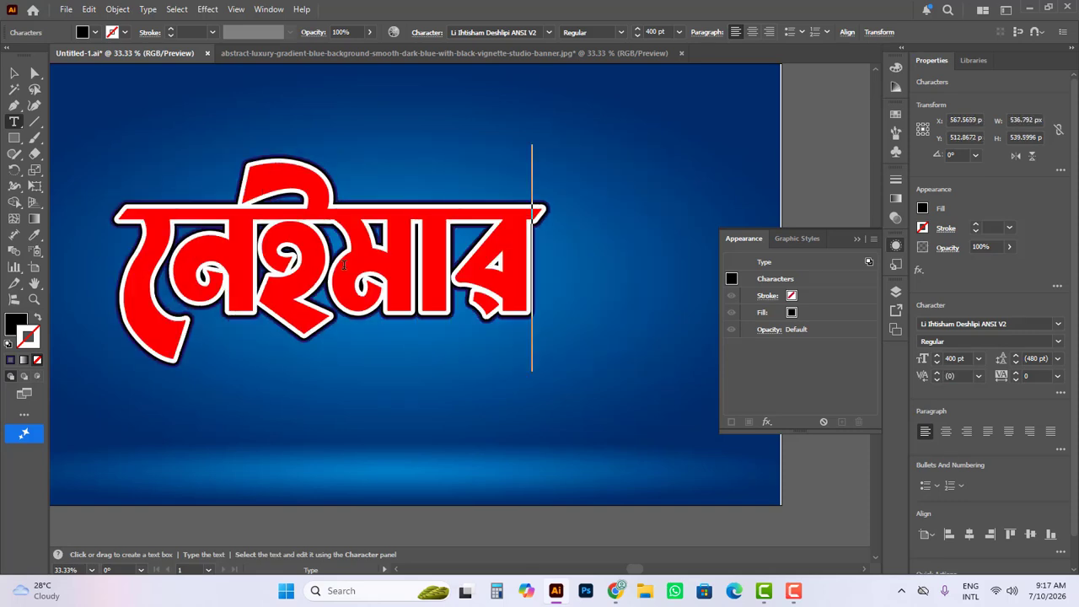
# Clear the title's characters and enter "হাকিমি" in the same text object
pyautogui.press('BackSpace')
pyautogui.press('BackSpace')
pyautogui.press('BackSpace')
pyautogui.press('BackSpace')
pyautogui.press('BackSpace')
pyautogui.press('BackSpace')
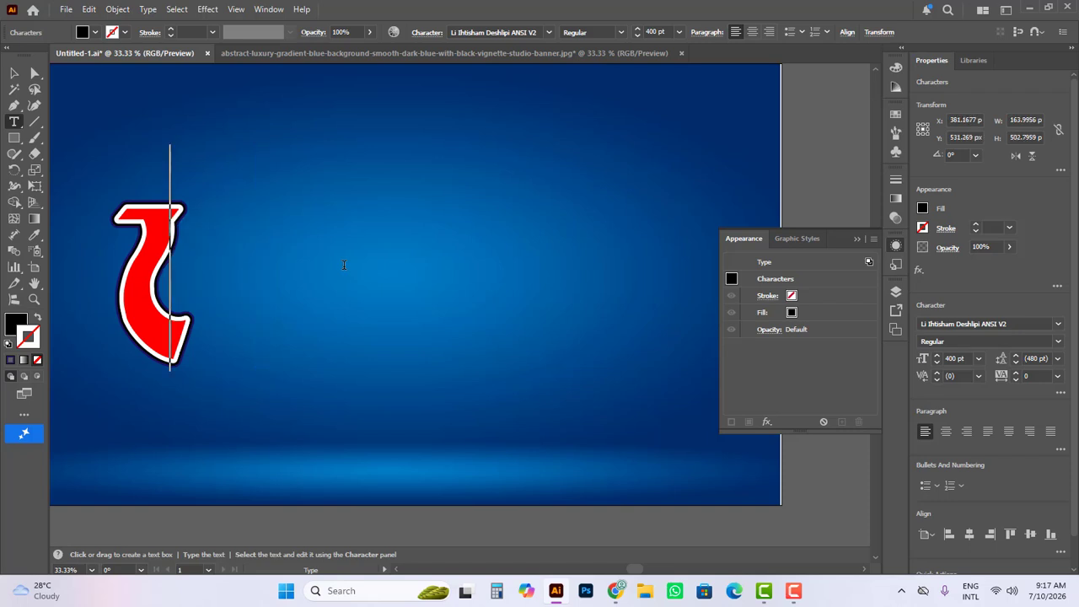
pyautogui.write('হাকিমি')
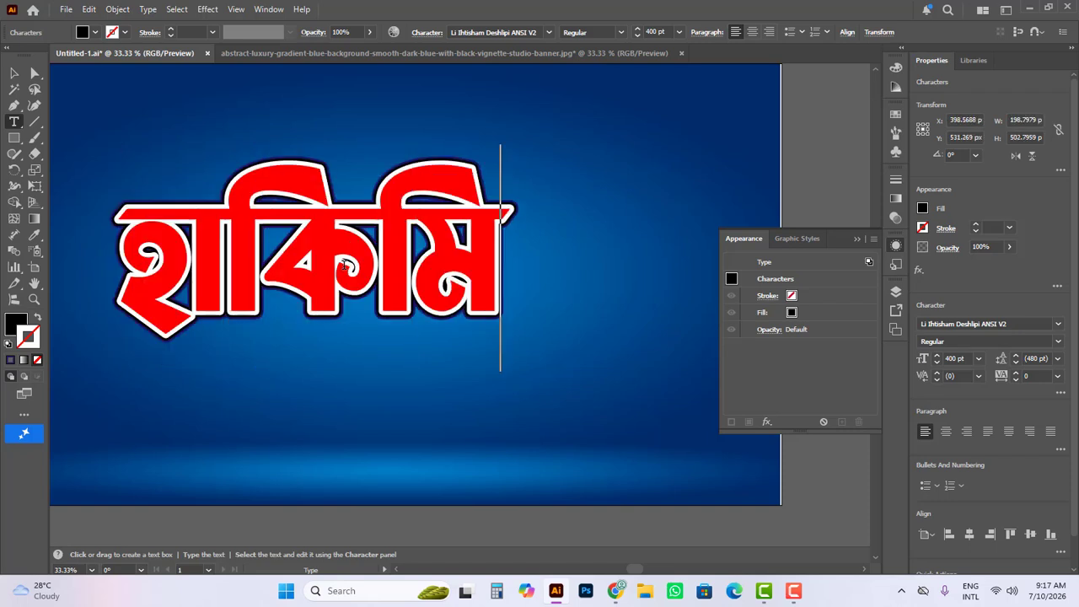
# Replace the title's wording with "বাংলাদেশ" and finish editing the text
pyautogui.press('BackSpace')
pyautogui.press('BackSpace')
pyautogui.press('BackSpace')
pyautogui.press('BackSpace')
pyautogui.press('BackSpace')
pyautogui.press('BackSpace')
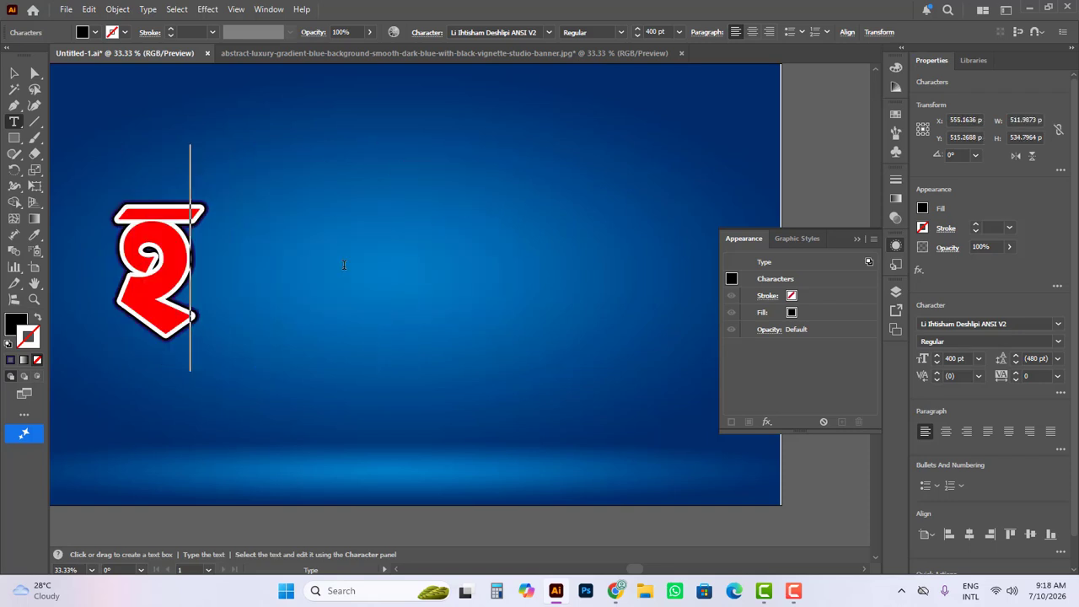
pyautogui.write('বাংলাদেশ')
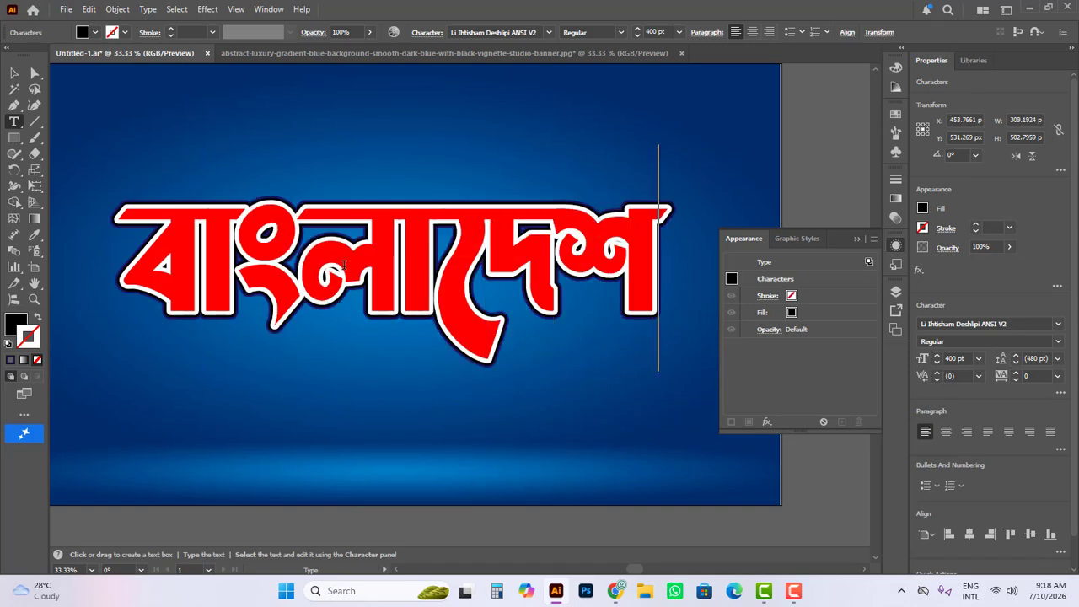
pyautogui.press('Escape')
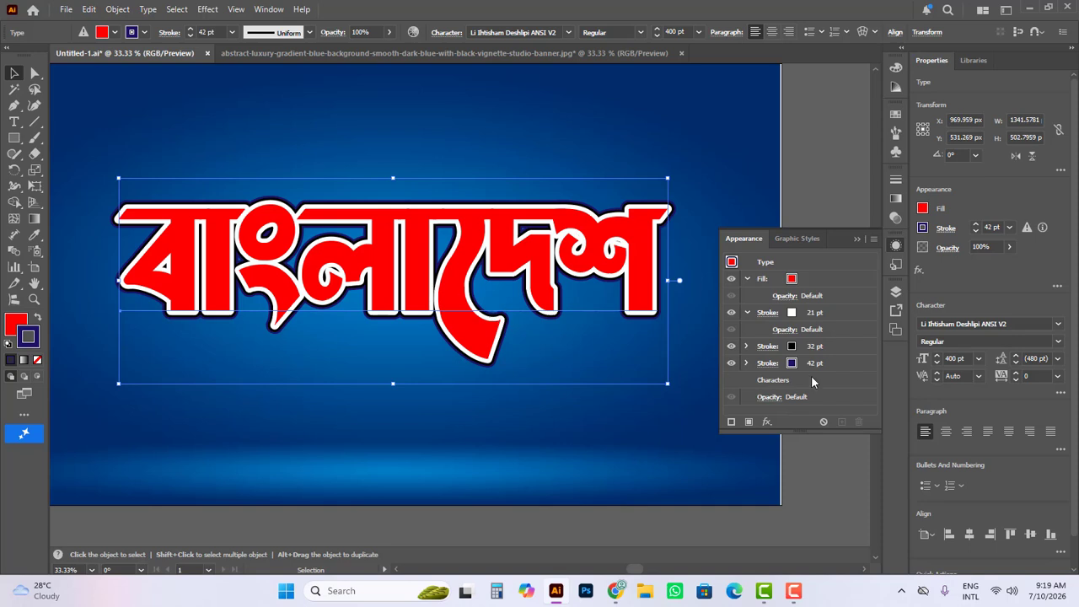
# Try deleting the title's 42 pt navy stroke, and undo the deletion
pyautogui.click(838, 364)
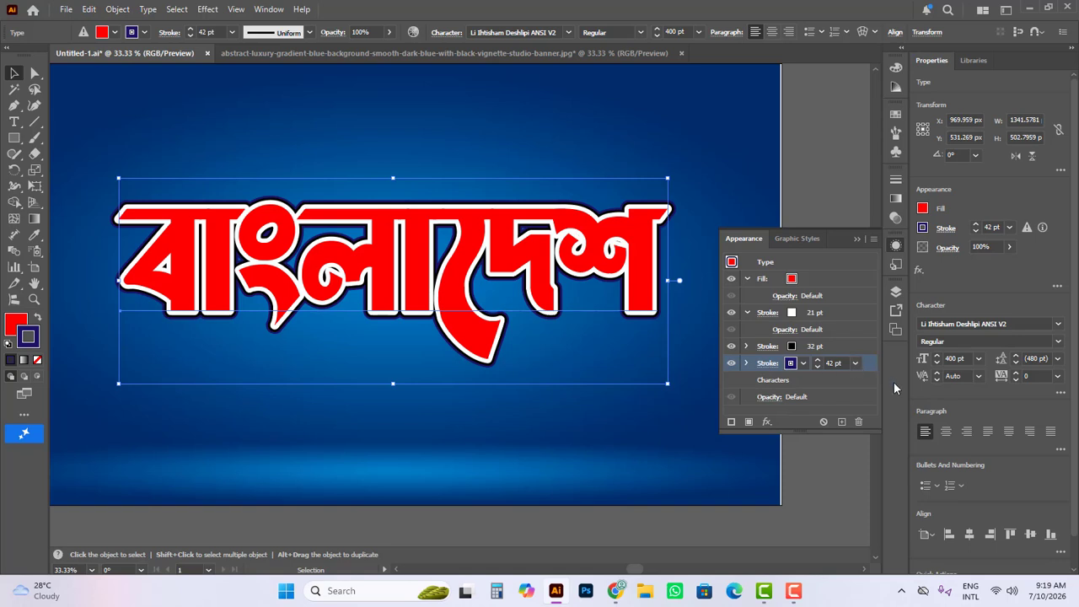
pyautogui.click(859, 422)
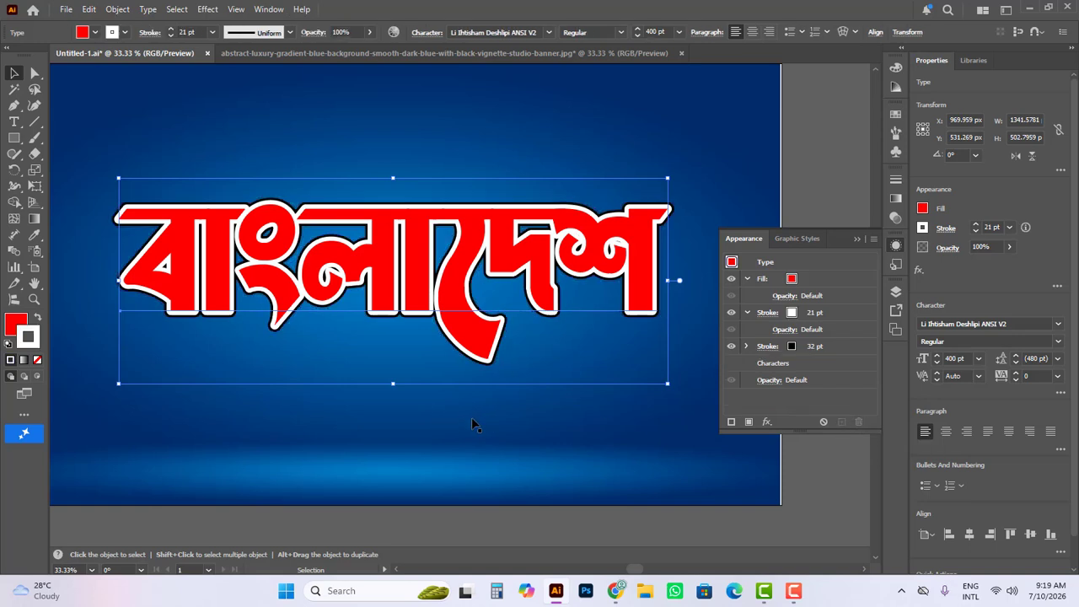
pyautogui.press('a')
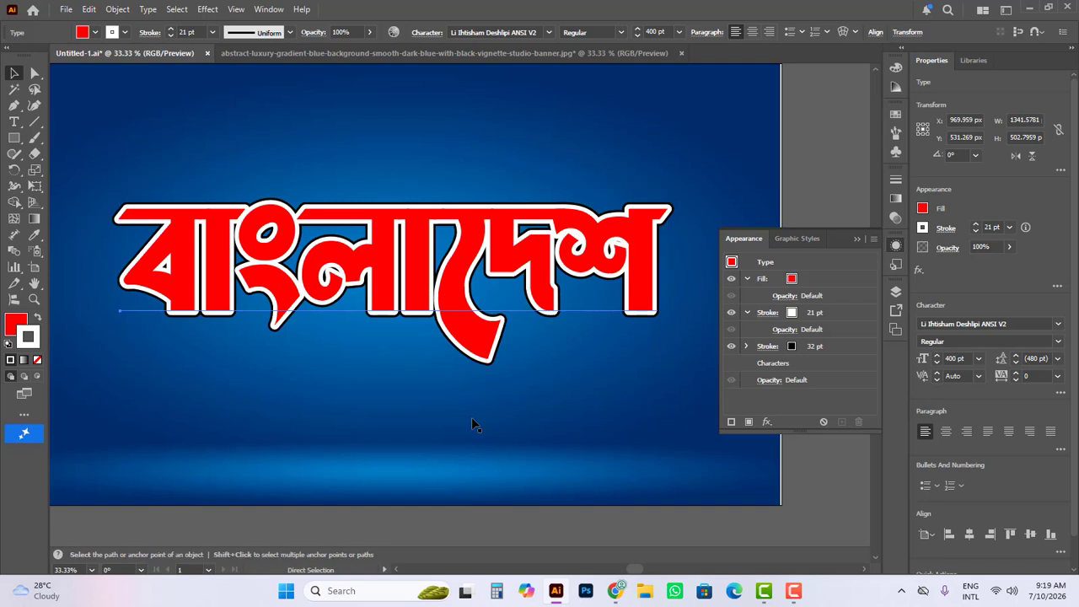
pyautogui.hotkey('ctrl', 'z')
pyautogui.press('v')
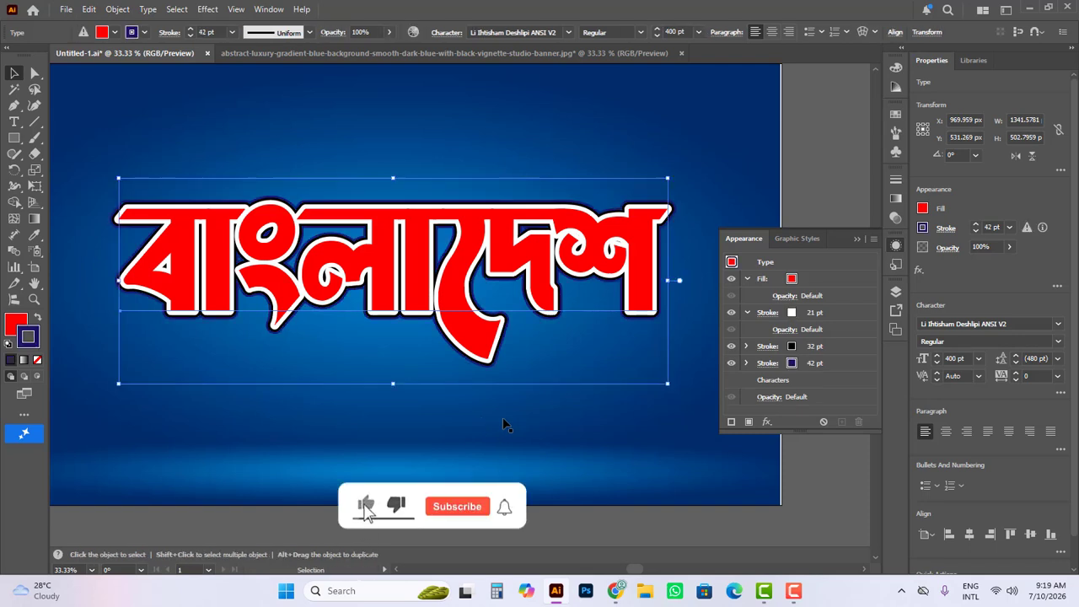
# Delete the 32 pt black stroke and the 21 pt white stroke from the title's appearance
pyautogui.click(847, 346)
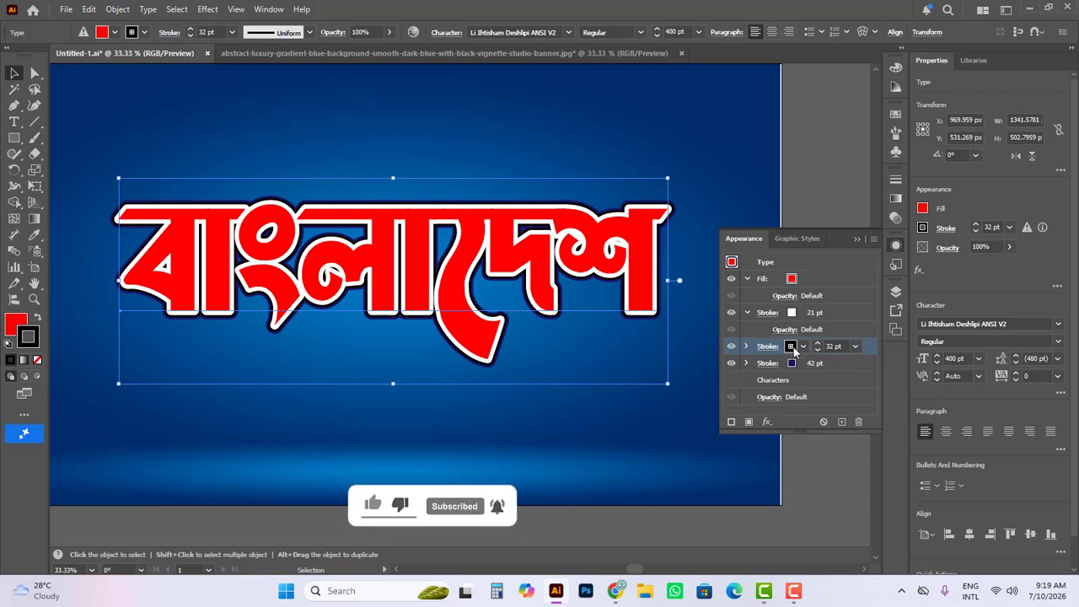
pyautogui.click(859, 421)
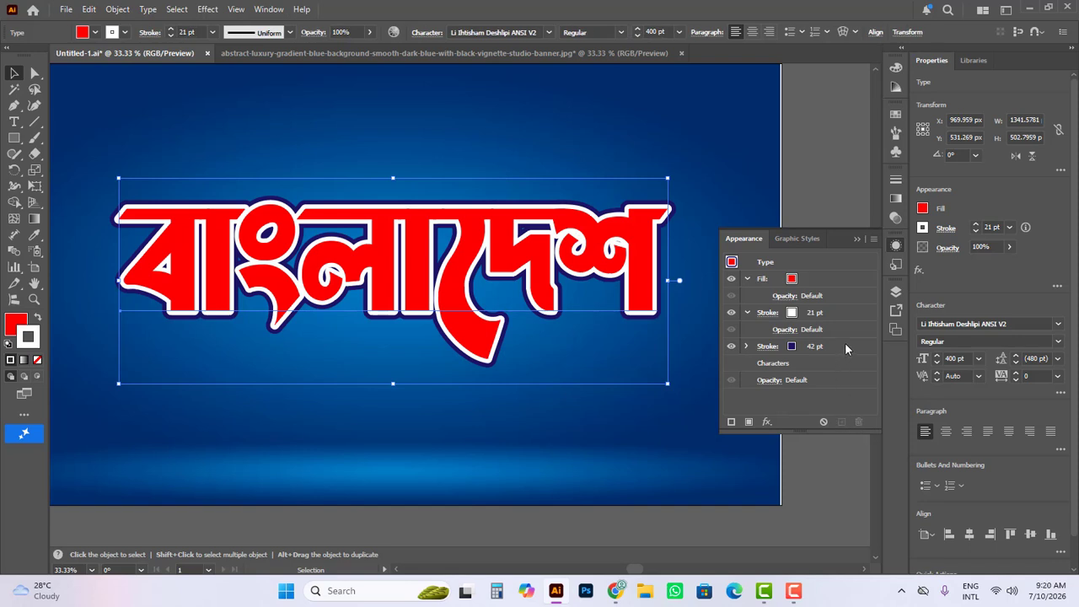
pyautogui.click(842, 312)
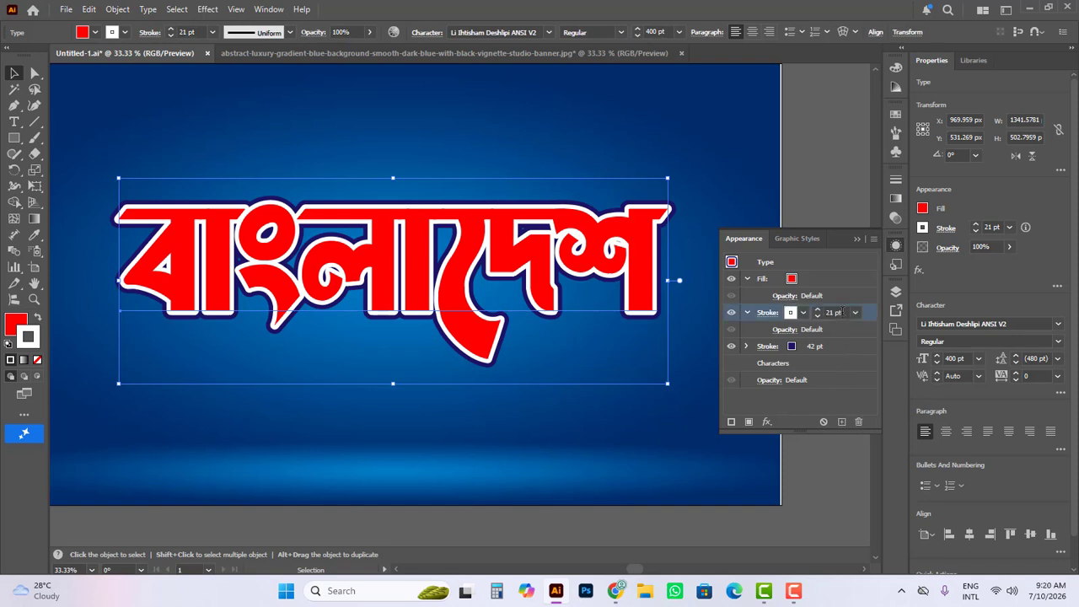
pyautogui.click(859, 422)
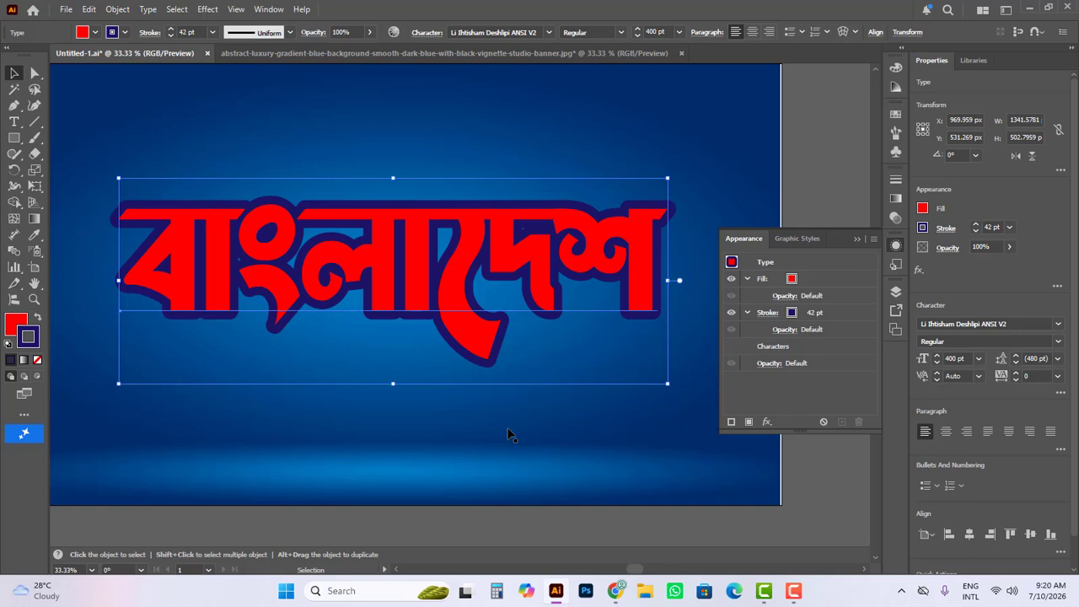
# Undo the deletions of the title's white and black strokes, and deselect the title
pyautogui.press('a')
pyautogui.hotkey('ctrl', 'z')
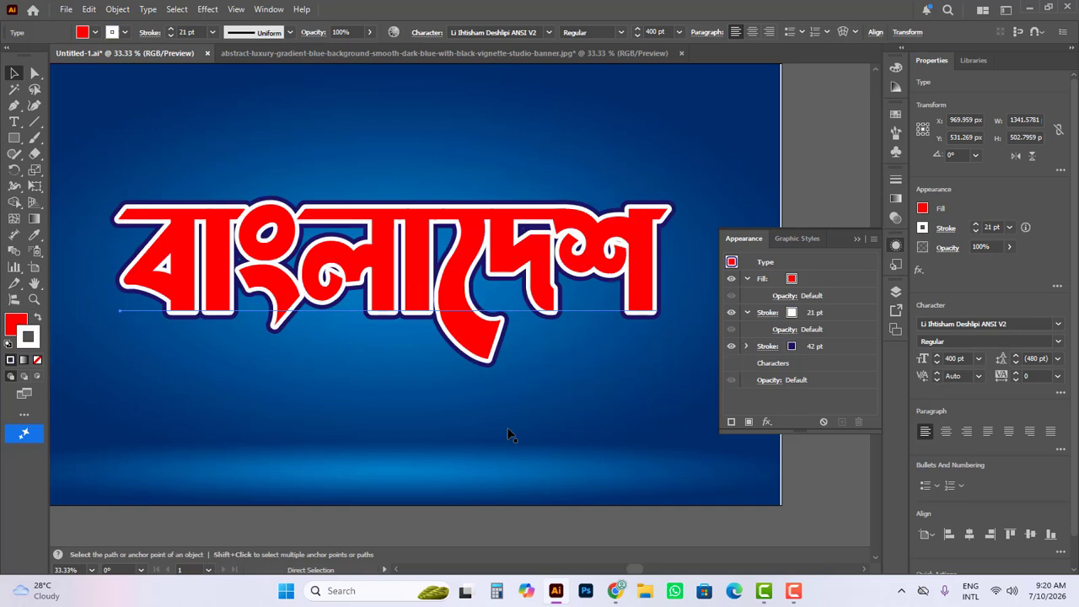
pyautogui.press('v')
pyautogui.click(517, 532)
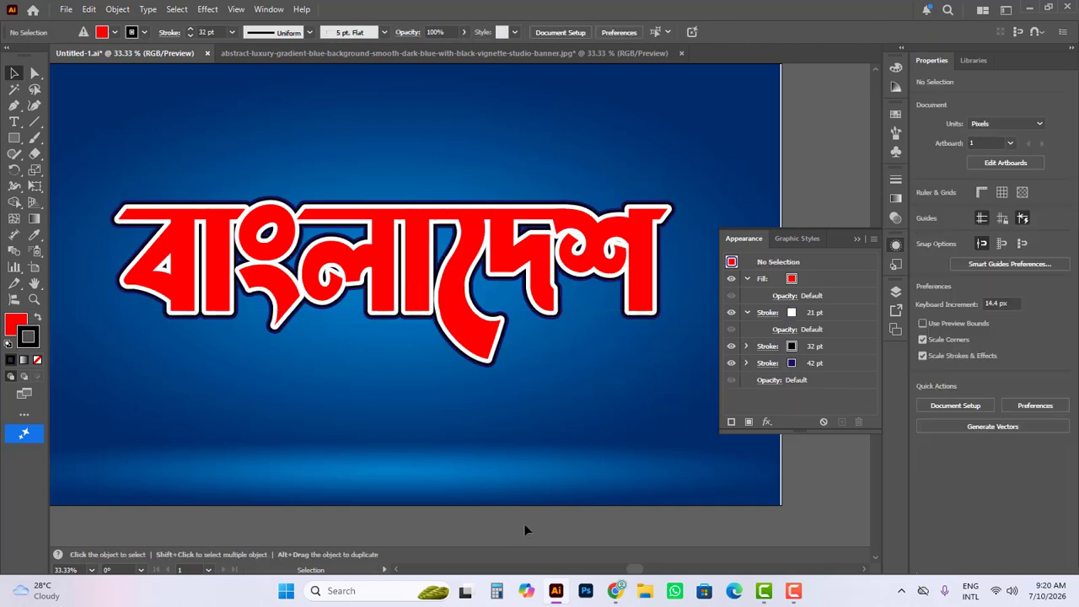